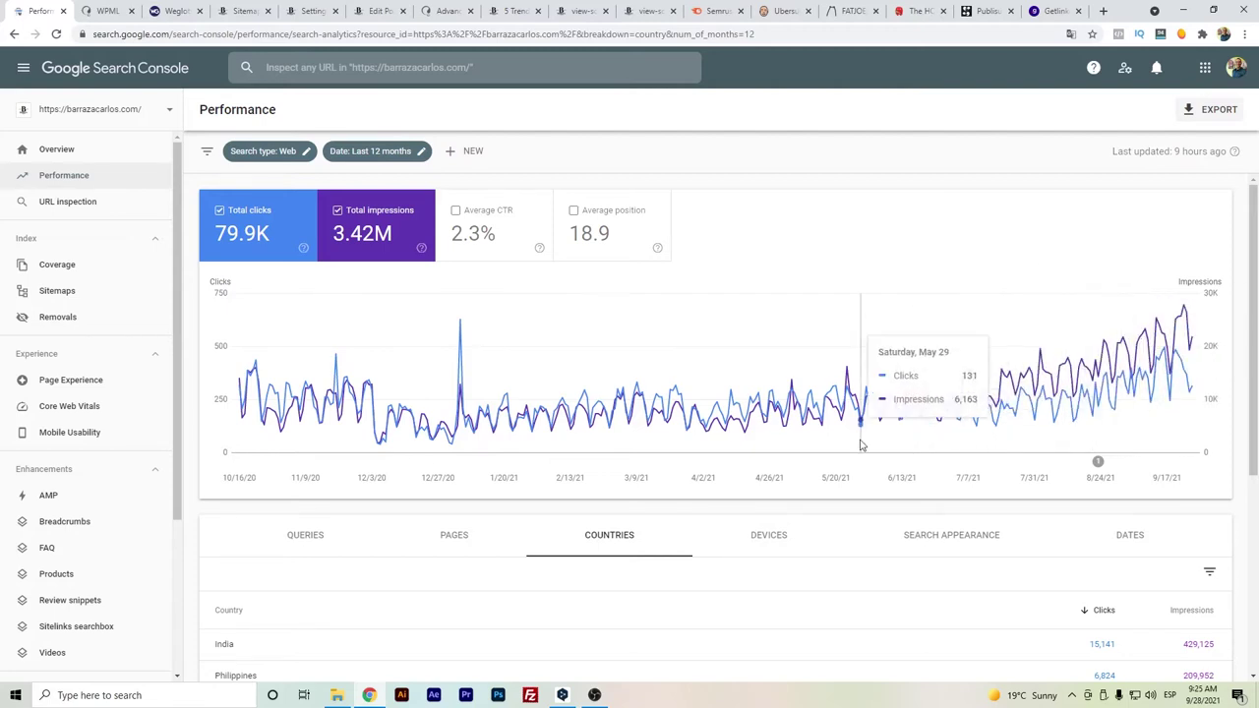
- Examine the 12-month clicks and impressions chart and the country breakdown in the Search Console performance report
scroll(334, 442, down, 3)
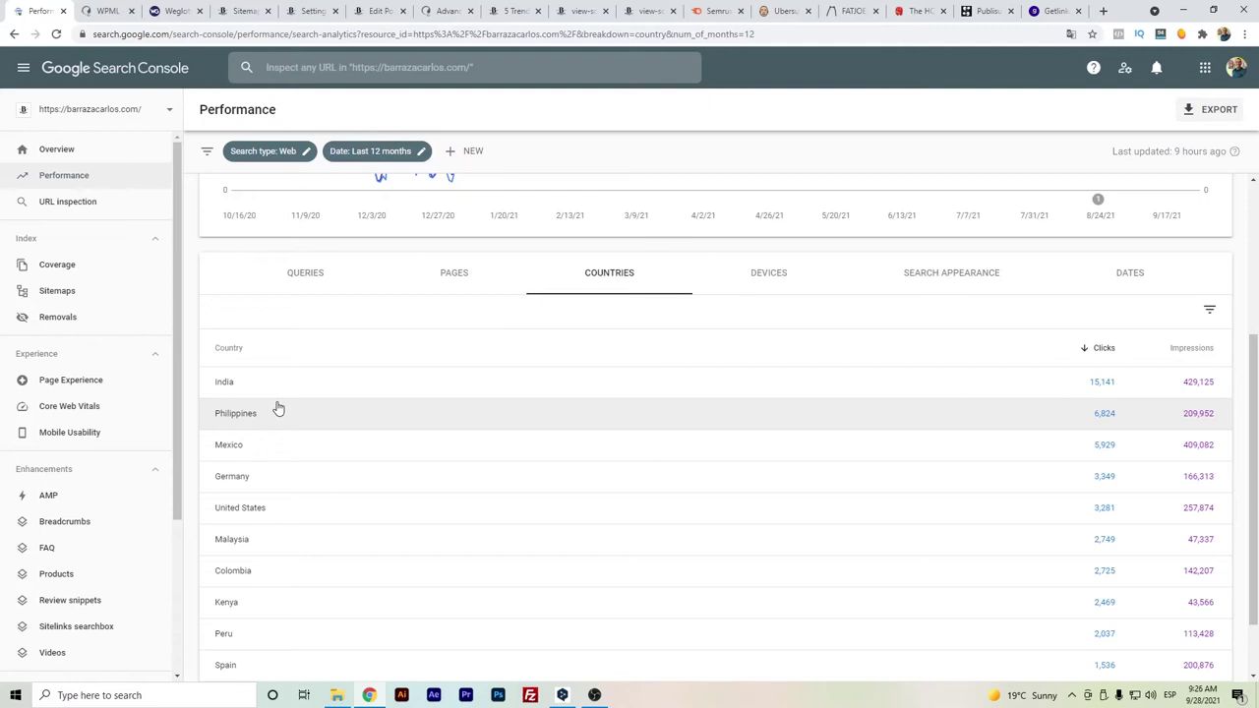
scroll(443, 334, up, 2)
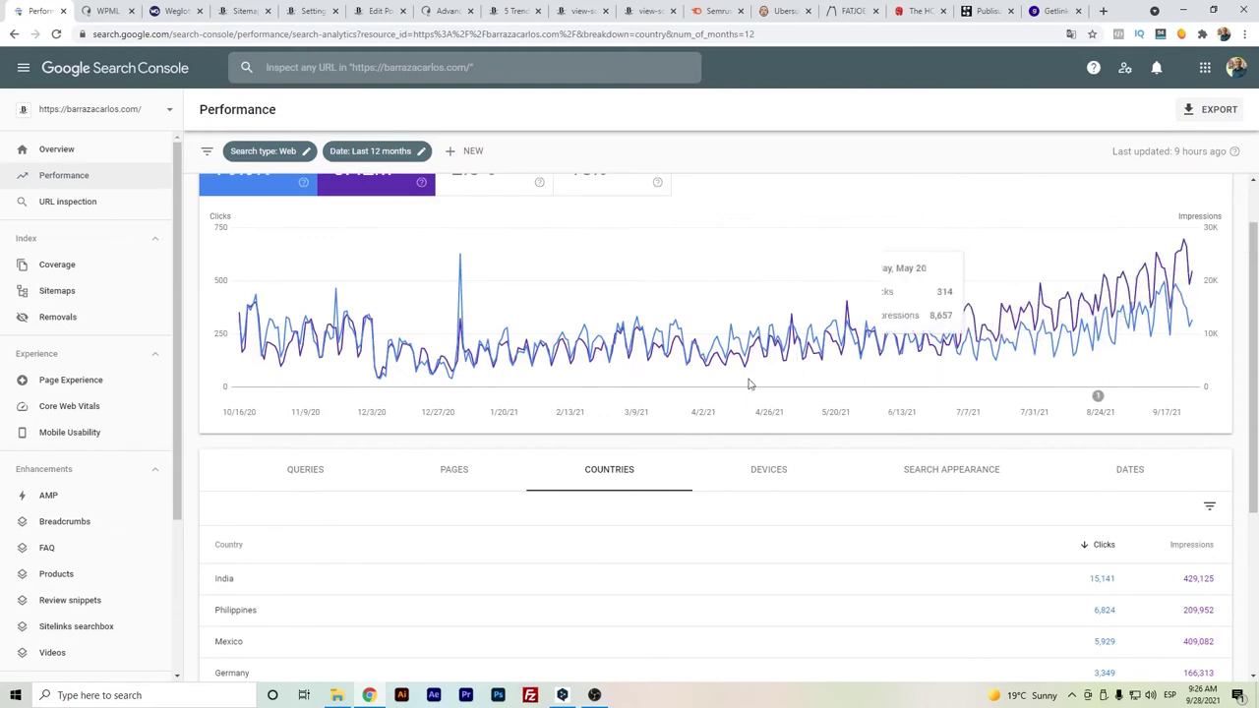
scroll(439, 441, down, 3)
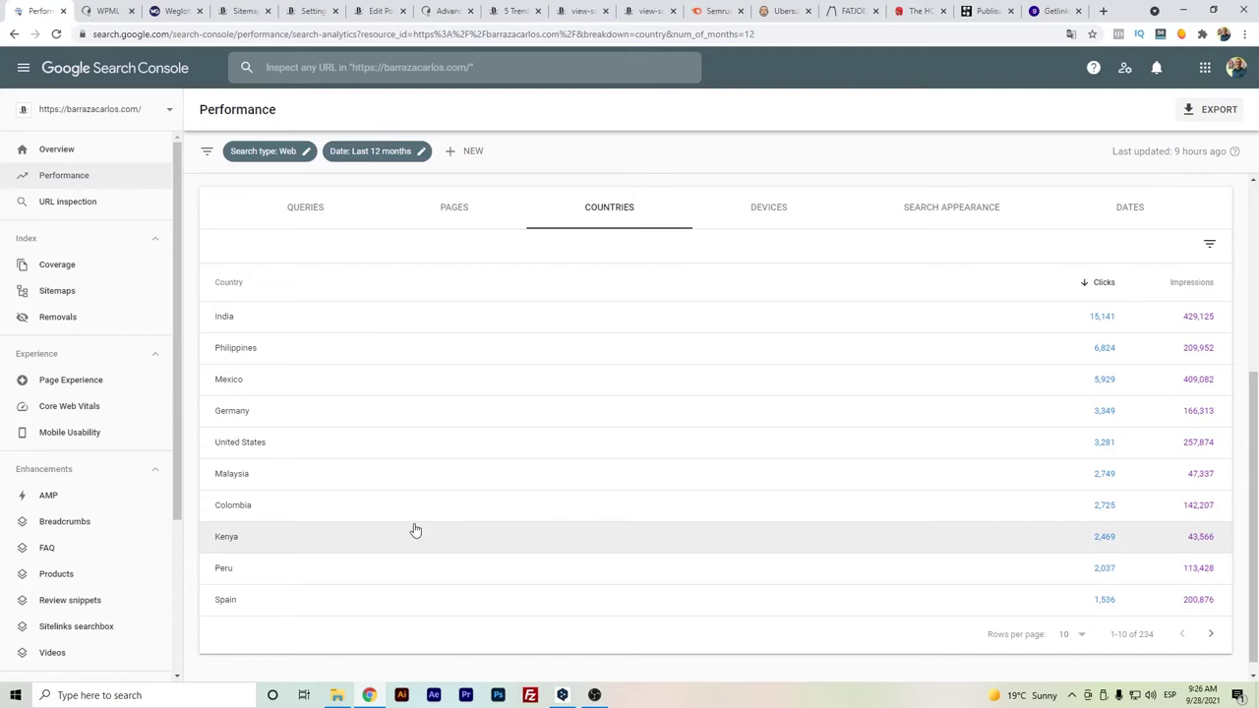
scroll(415, 530, up, 4)
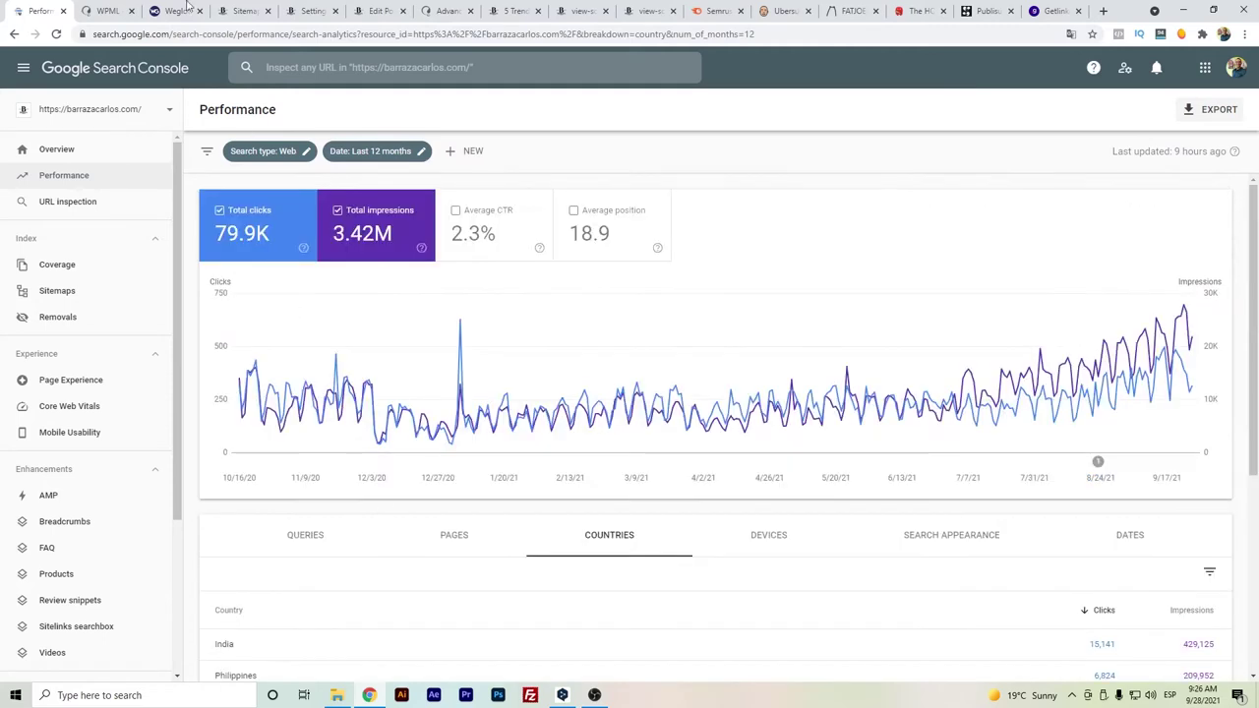
- Compare the WPML and Weglot home pages as options for making a website multilingual, including Weglot's language selector
click(113, 11)
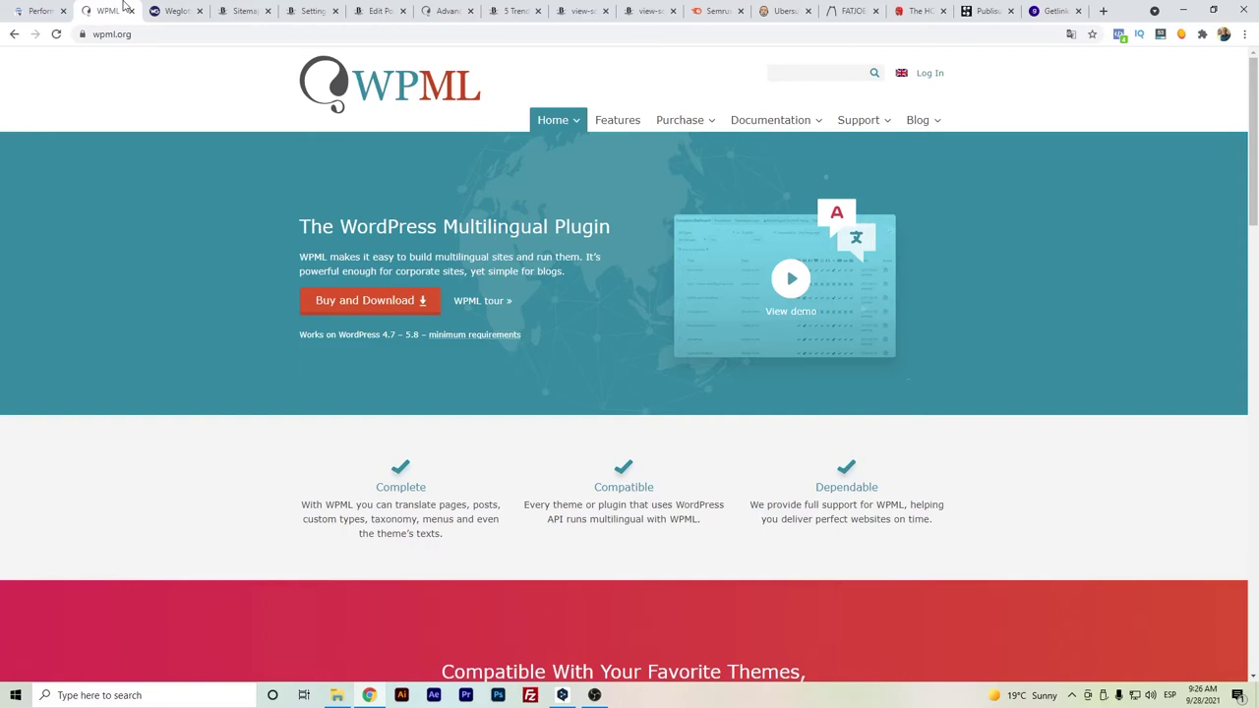
click(162, 10)
click(108, 10)
click(177, 12)
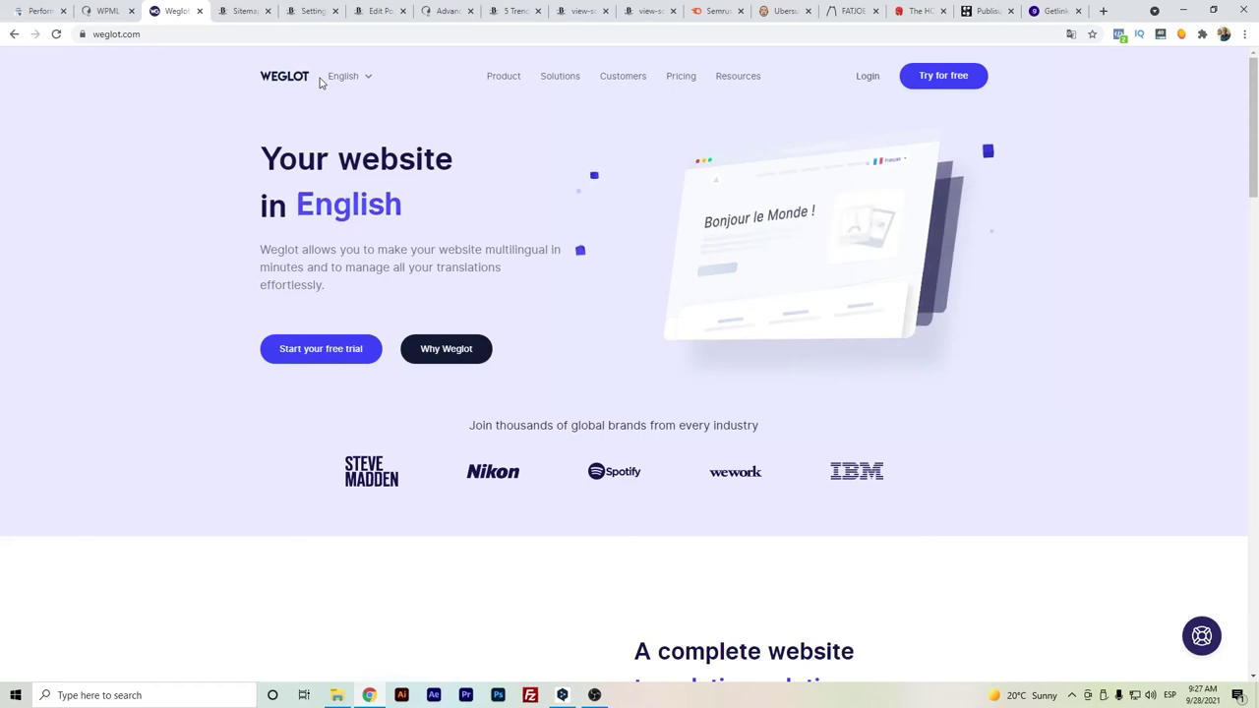
click(347, 77)
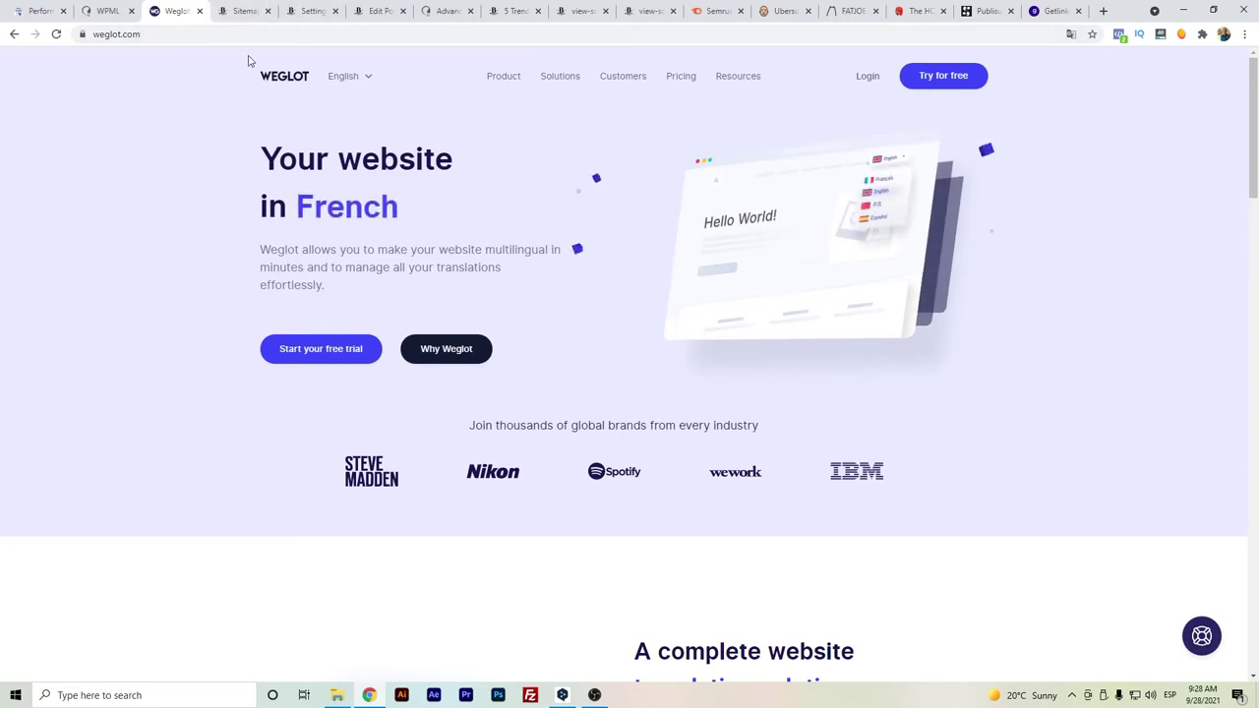
click(110, 11)
click(150, 12)
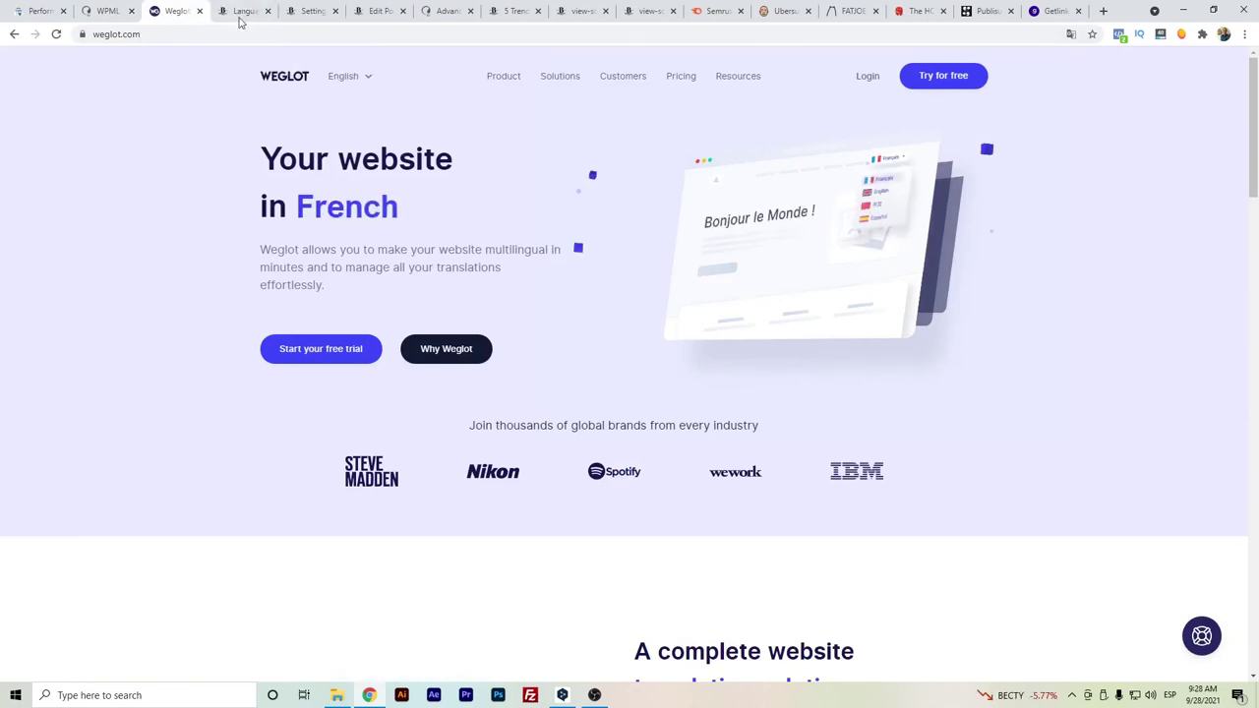
- Examine the site languages and the directory-based language URL format in the site's WPML language setup
click(241, 11)
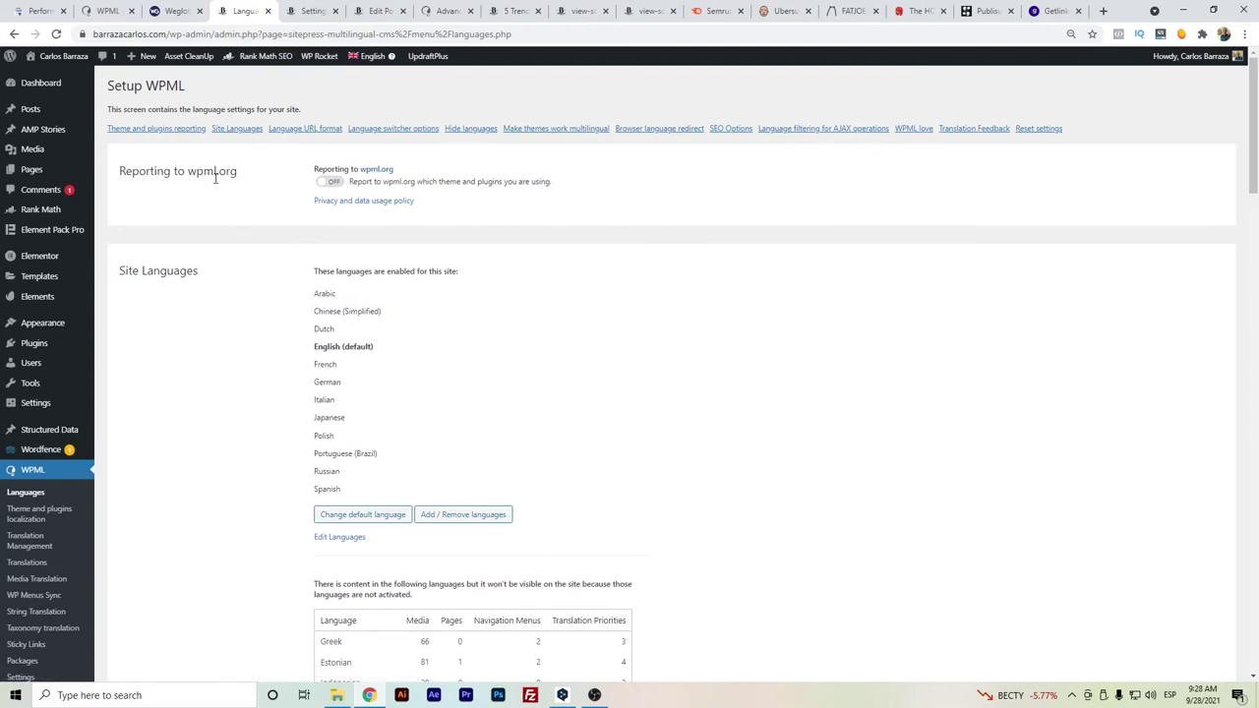
scroll(215, 236, down, 3)
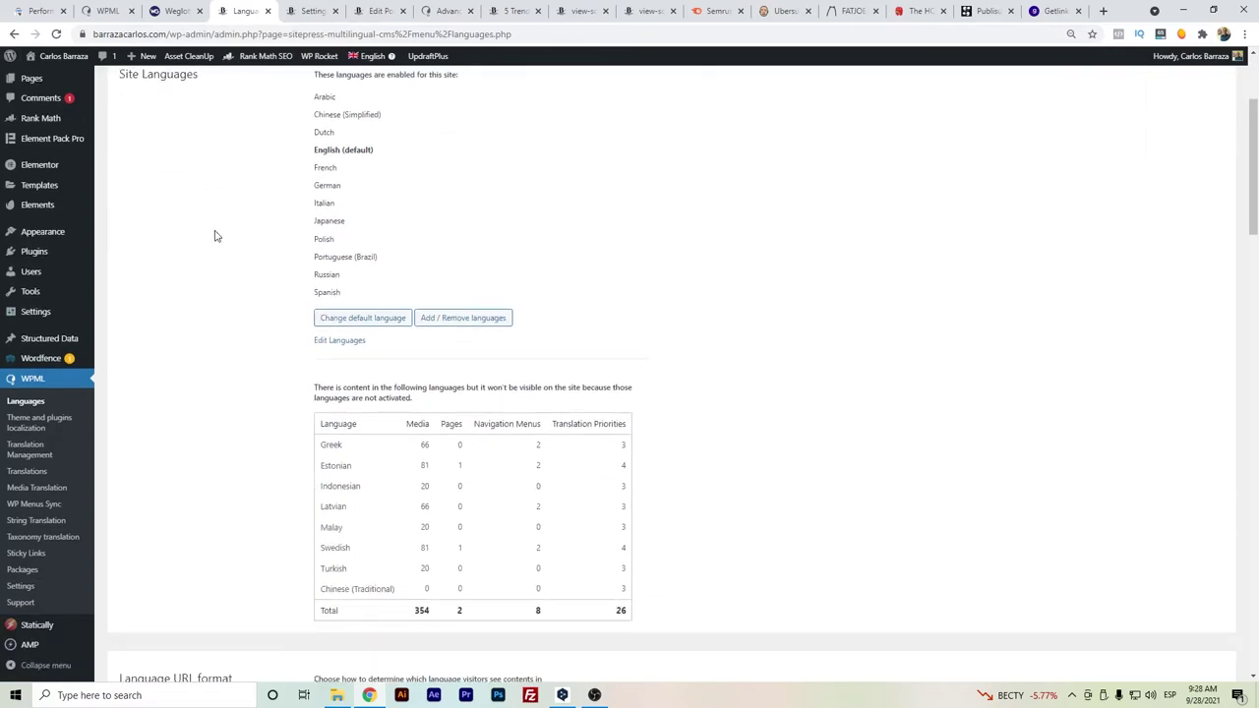
scroll(216, 236, down, 4)
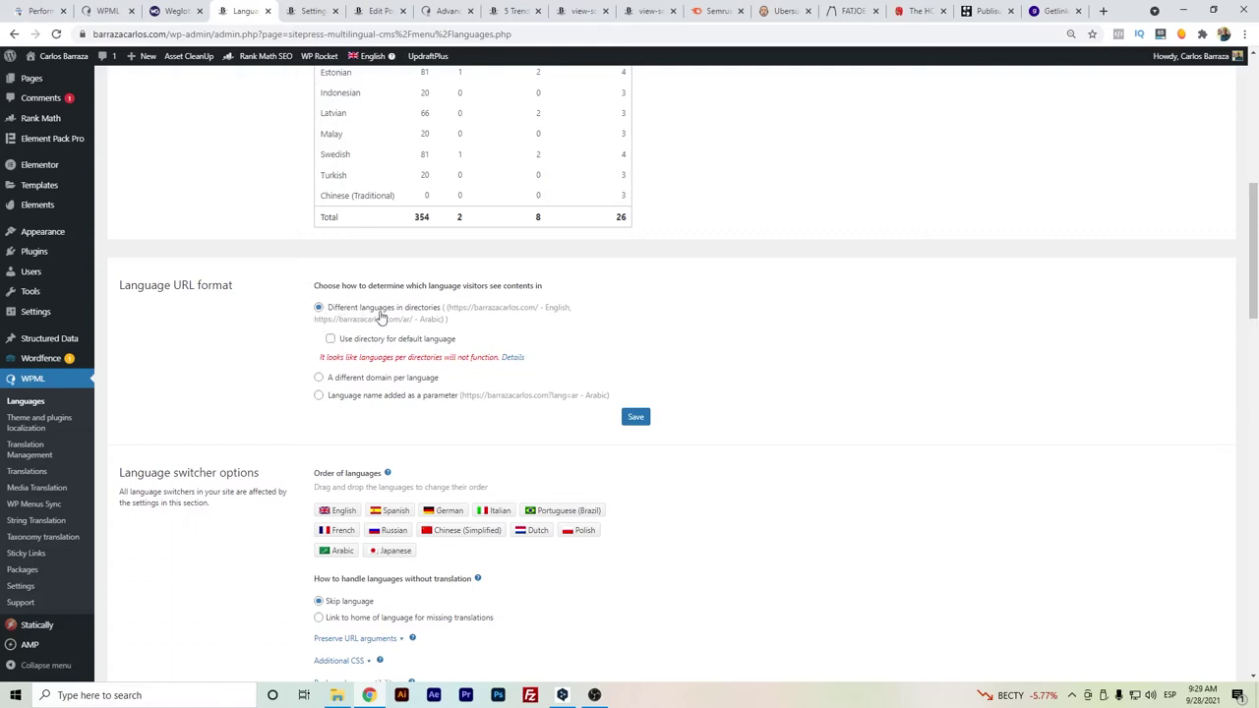
drag(314, 320, 413, 328)
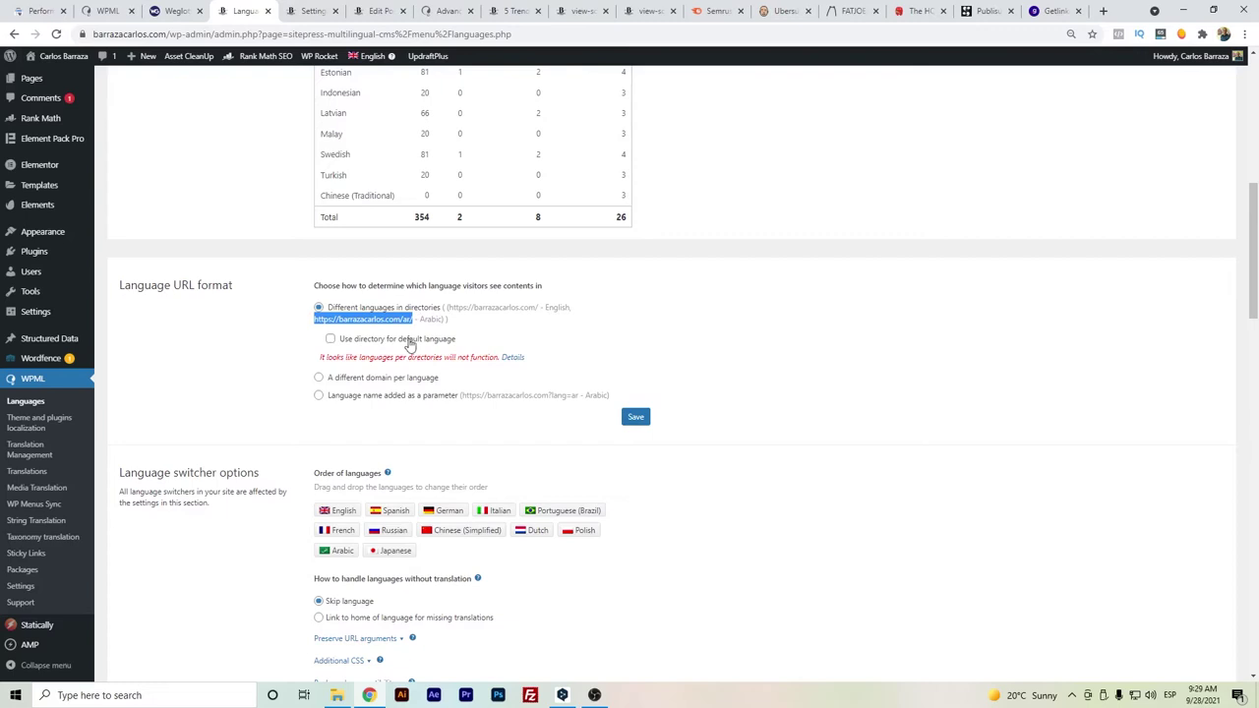
- Try the "A different domain per language" URL format, look over its domain fields, and switch back to "Different languages in directories"
click(318, 377)
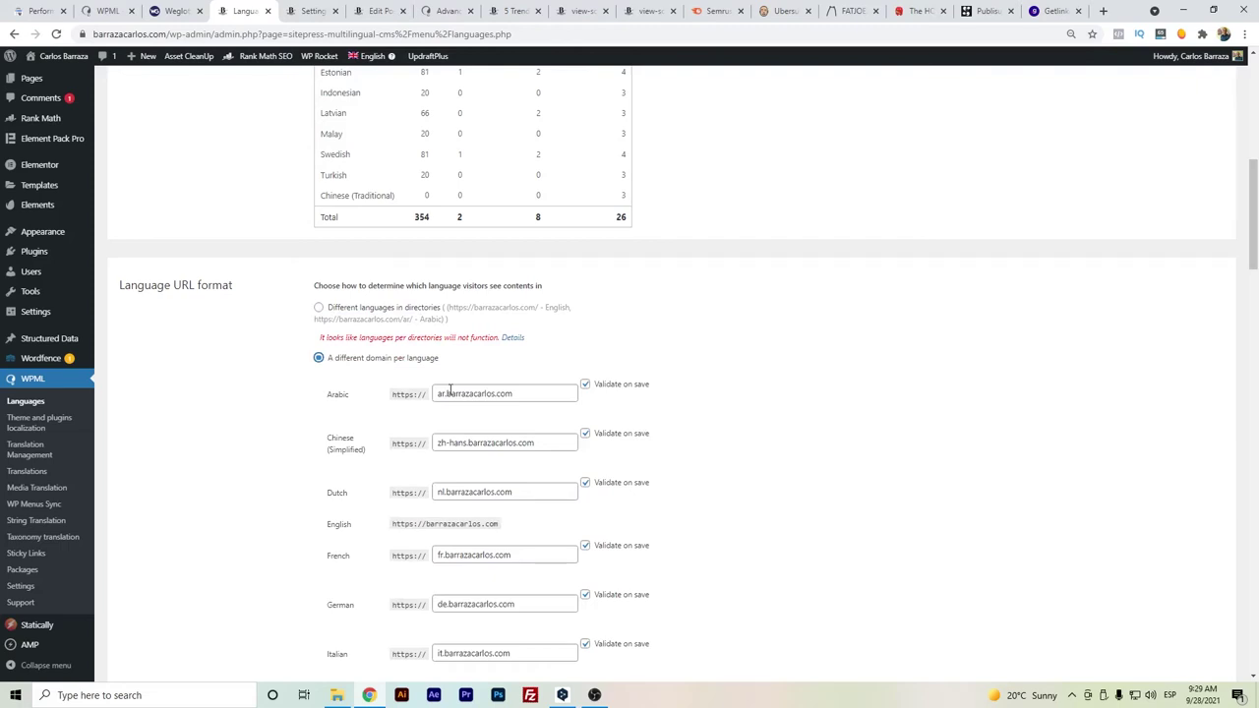
scroll(450, 391, down, 1)
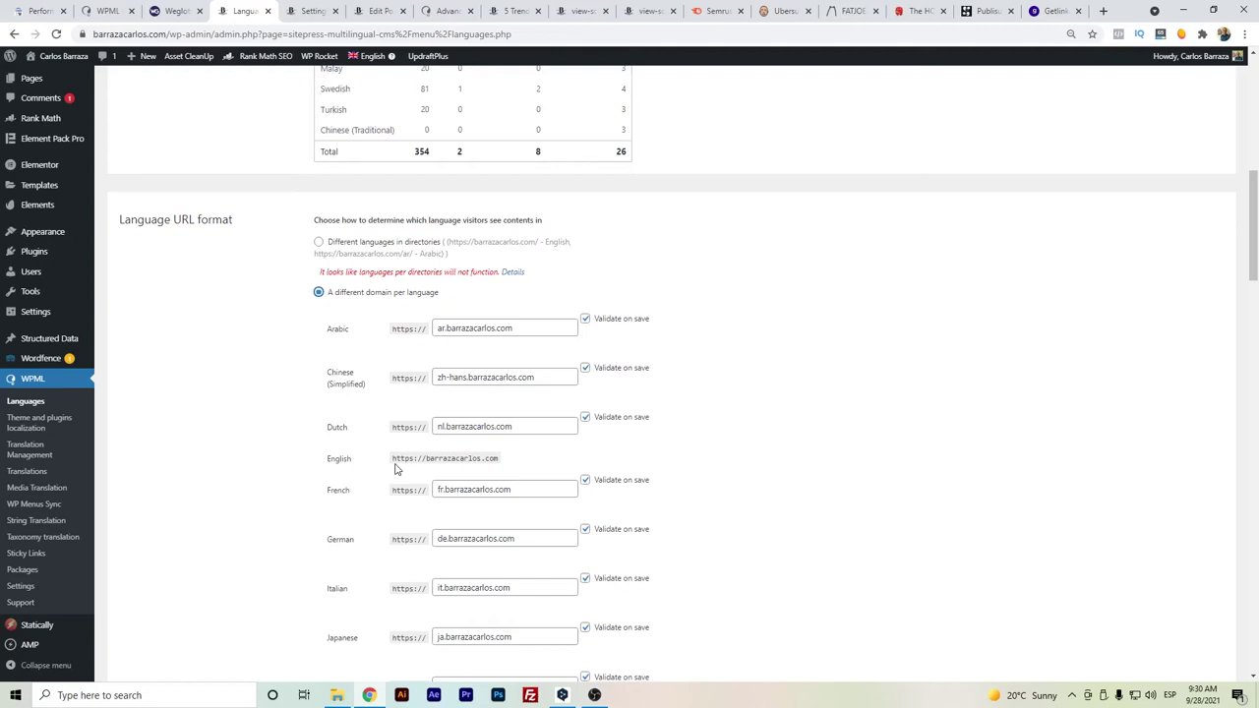
scroll(396, 469, up, 1)
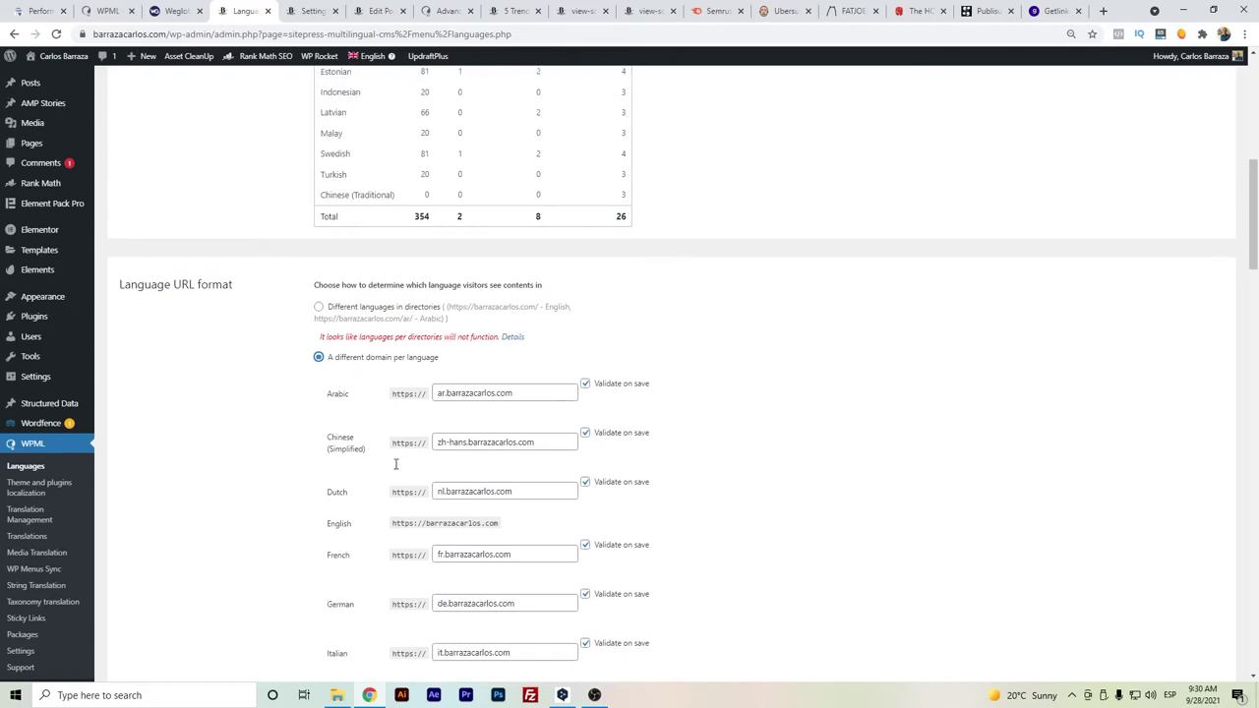
scroll(276, 437, up, 1)
scroll(277, 436, up, 1)
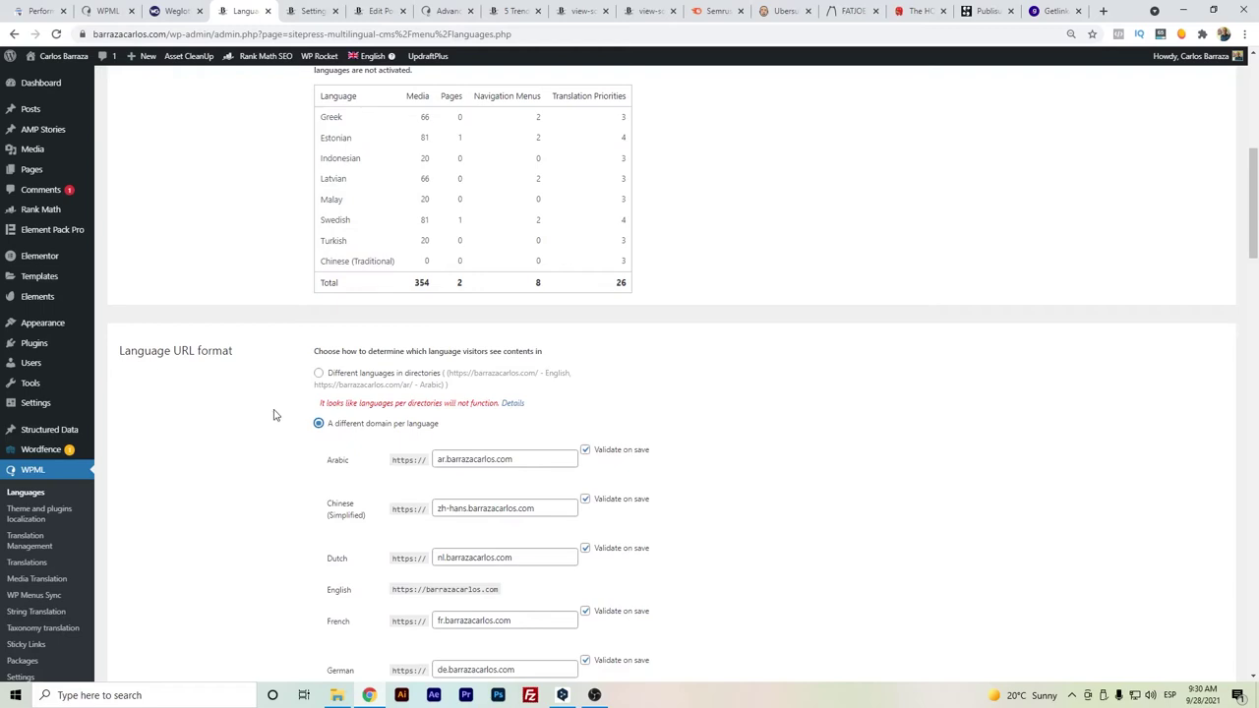
scroll(286, 393, down, 1)
scroll(242, 276, down, 1)
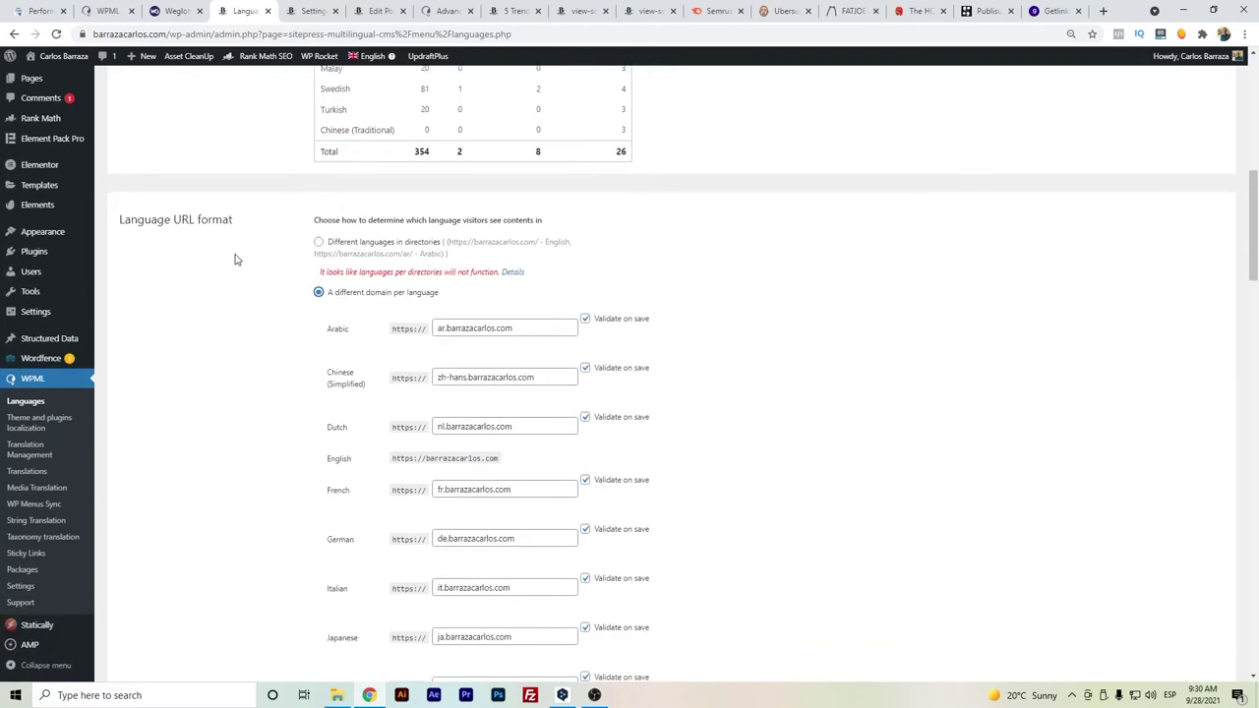
click(414, 246)
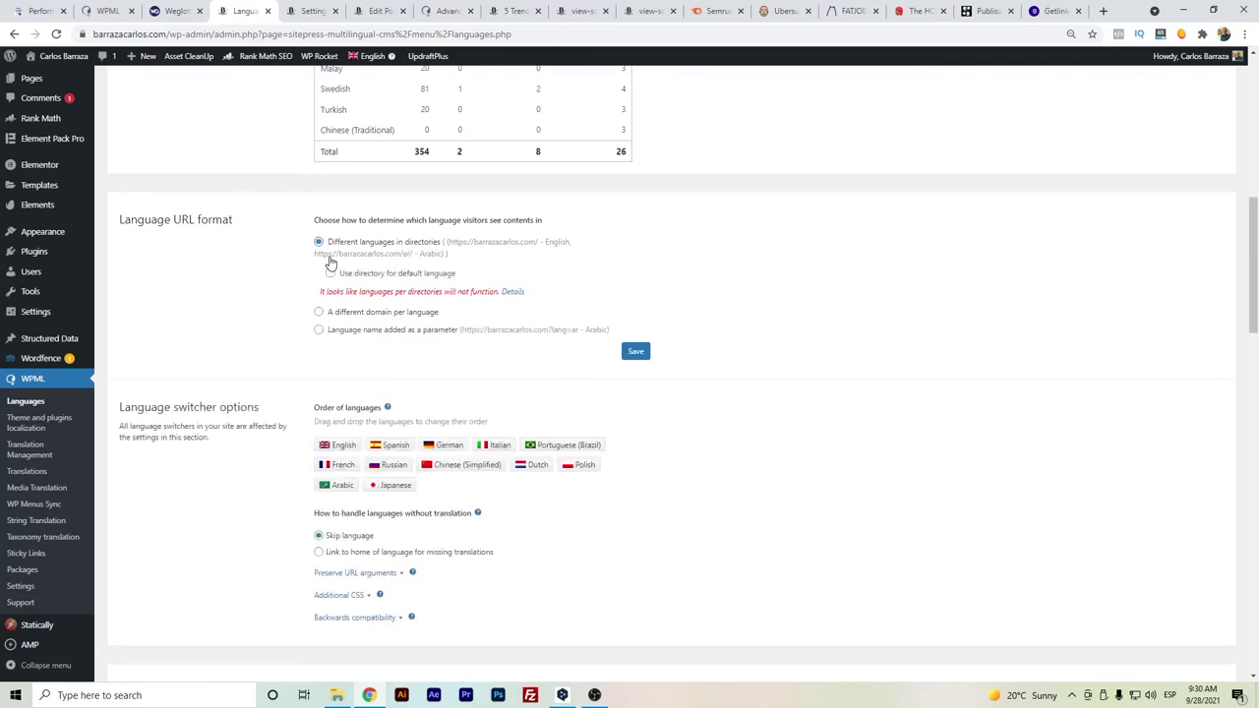
- Check the WPML translation settings for the page URL option and how posts and pages are translated
key(ctrl+Tab)
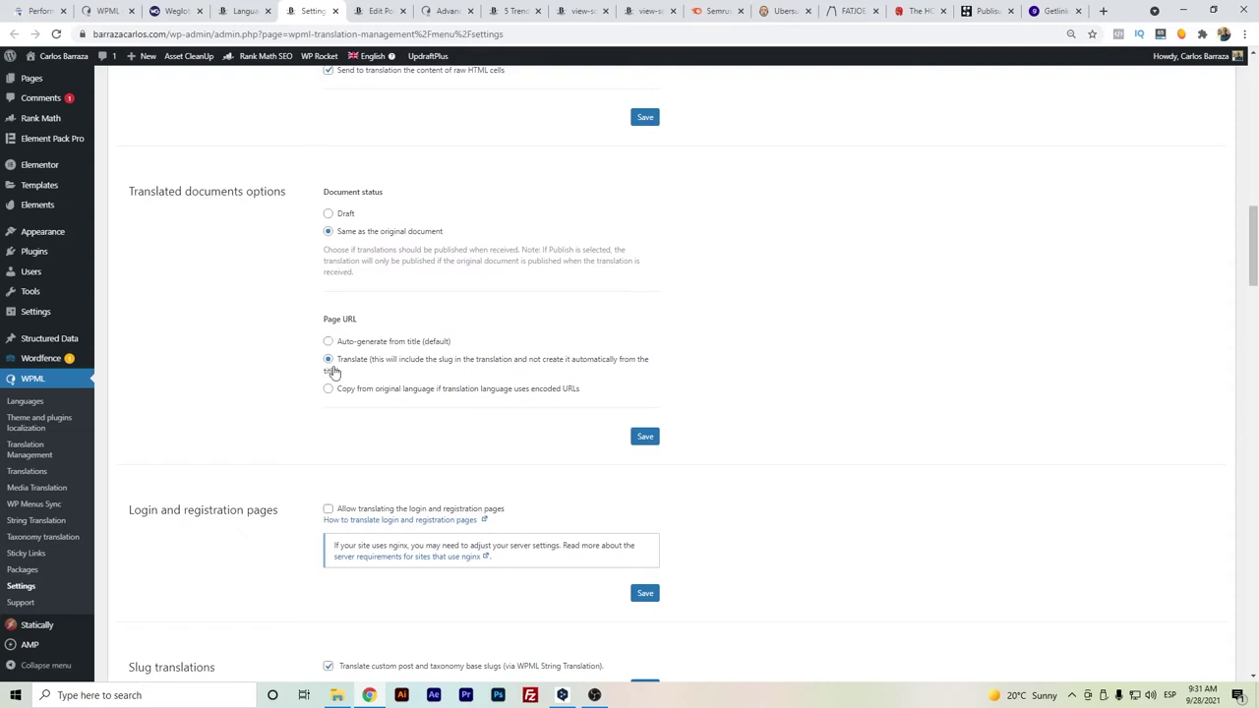
scroll(413, 324, up, 15)
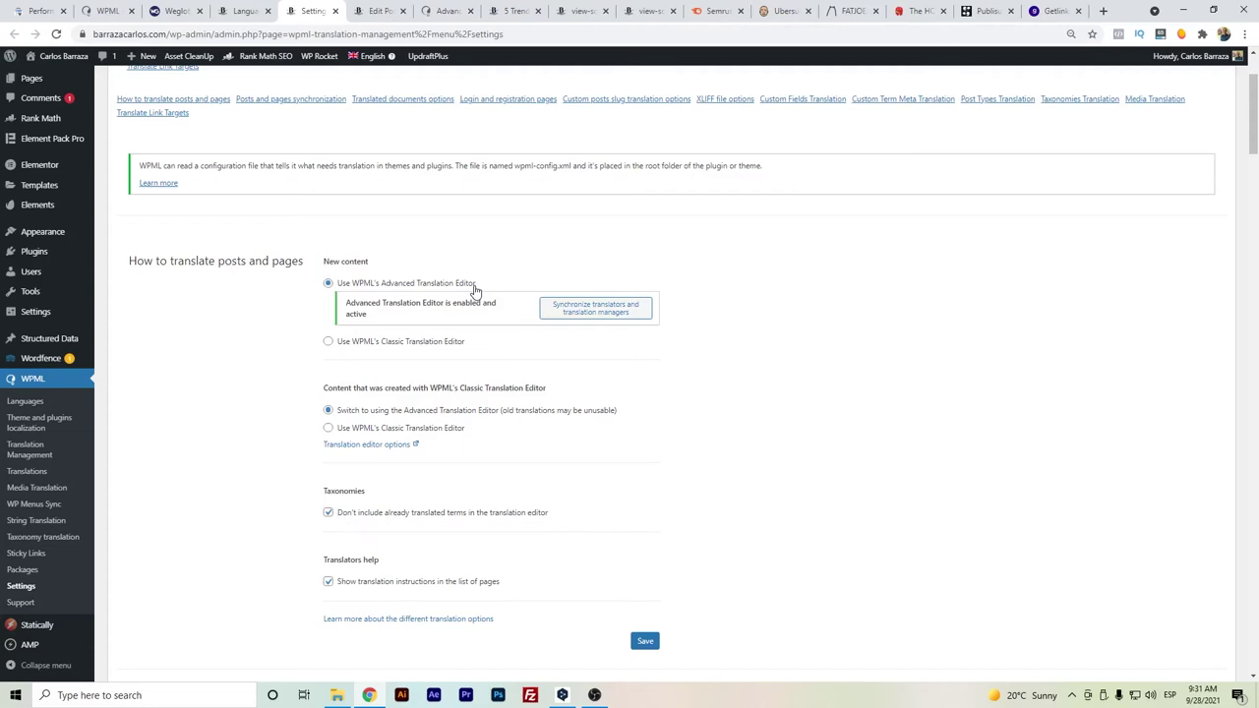
- Inspect the Rank Math snippet's title, permalink and description for the digital marketing trends post, and close the snippet editor unchanged
click(382, 11)
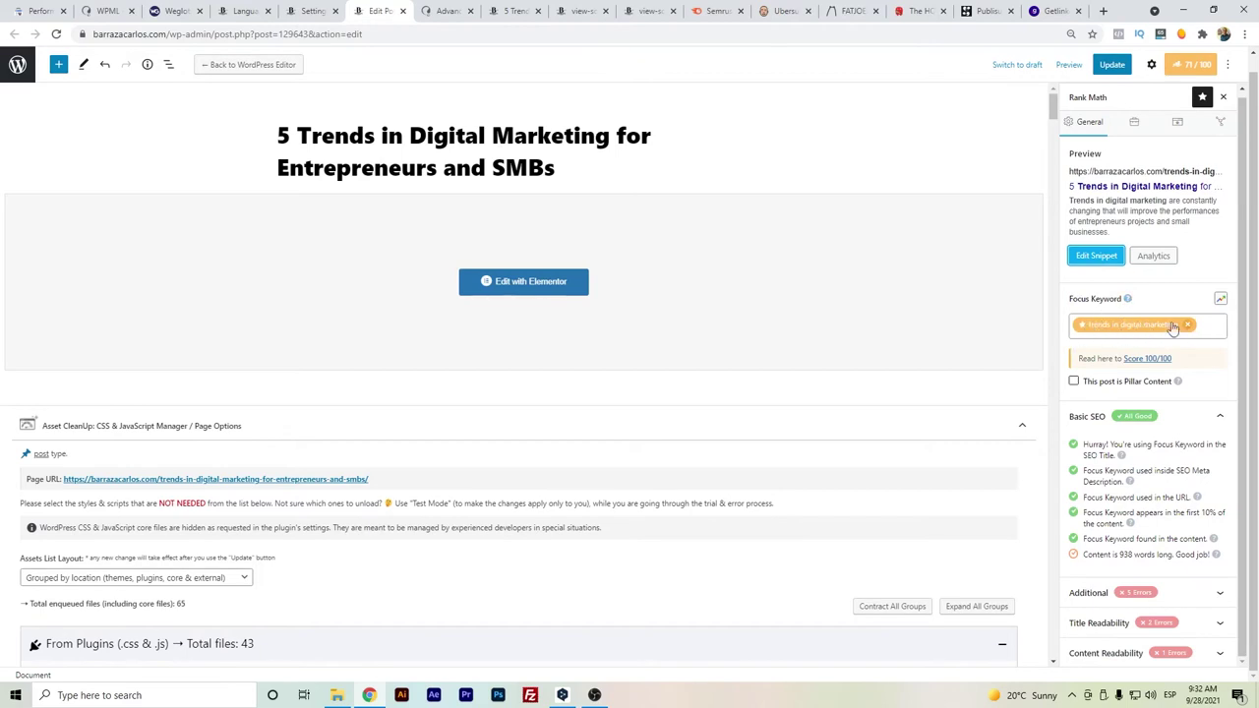
click(1092, 255)
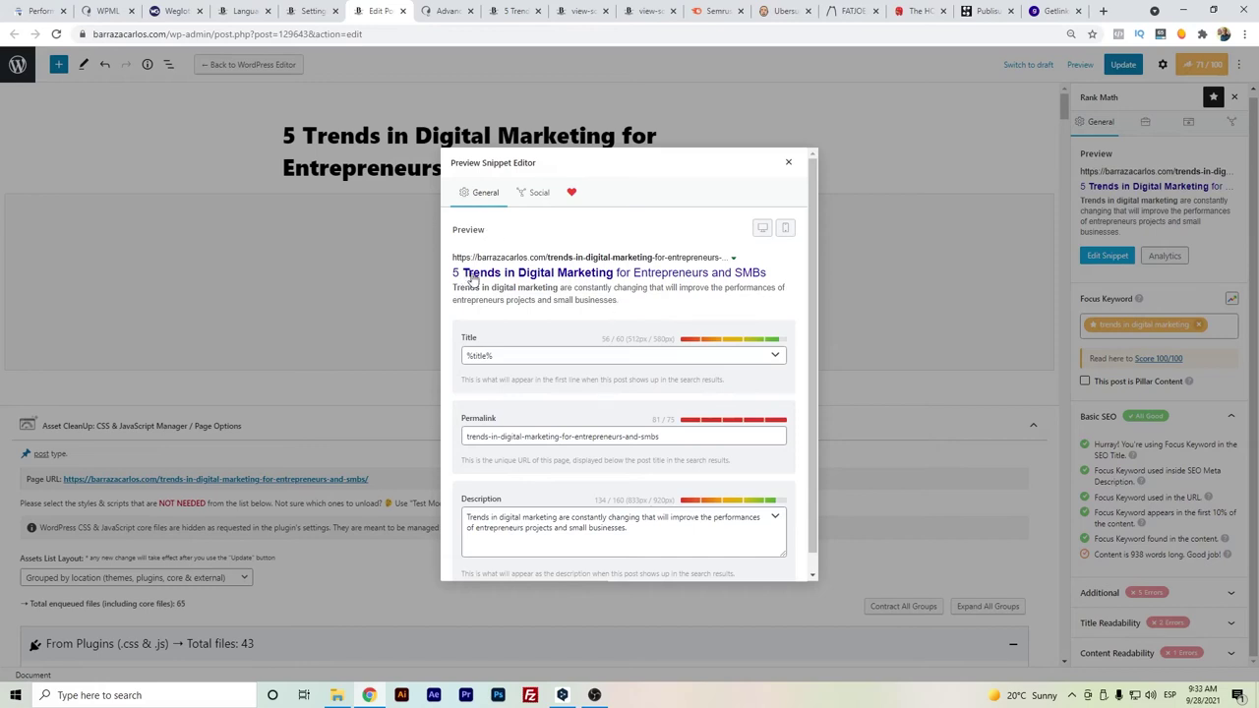
click(468, 435)
click(789, 163)
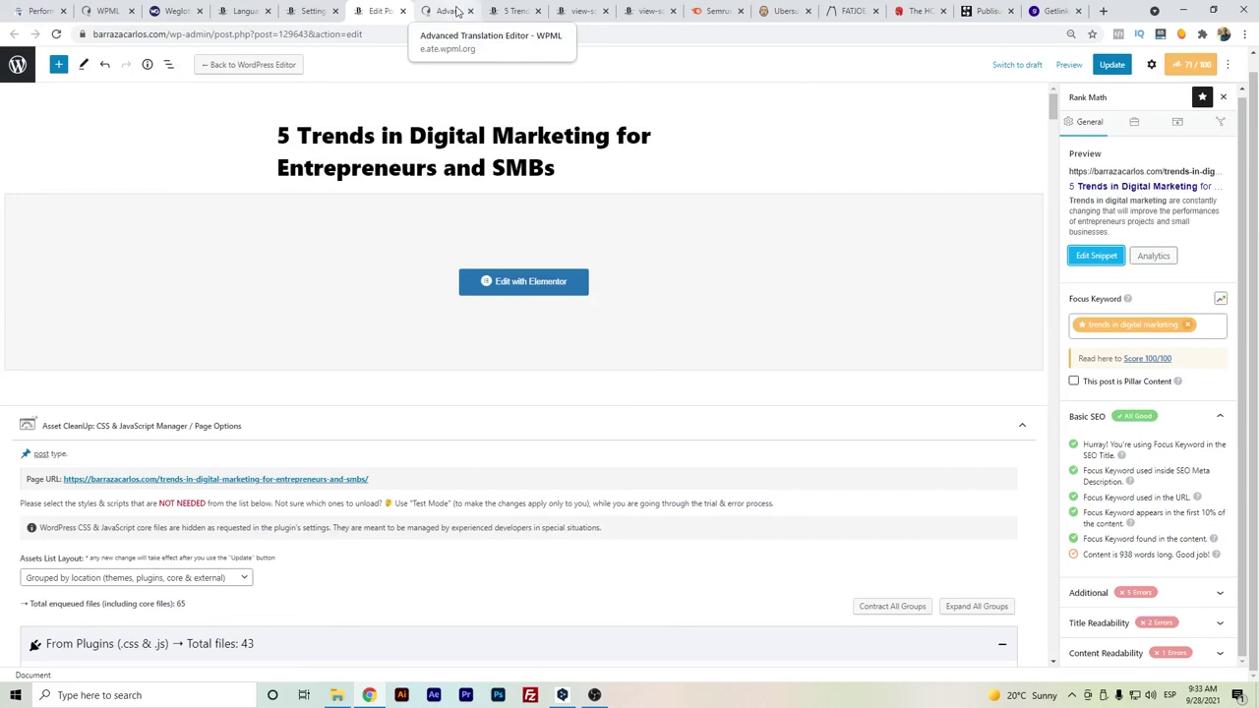
- Review the Spanish translations of the post's SEO description, focus keyword, title and URL in the Advanced Translation Editor
click(455, 11)
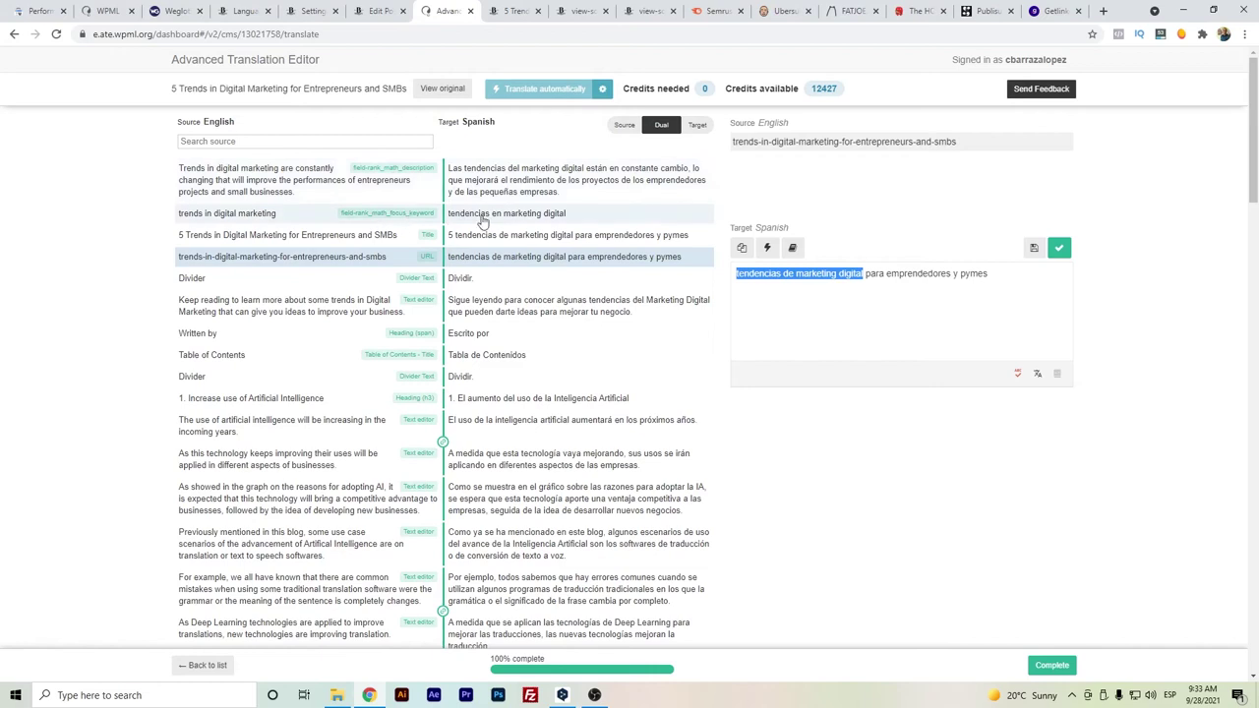
click(664, 192)
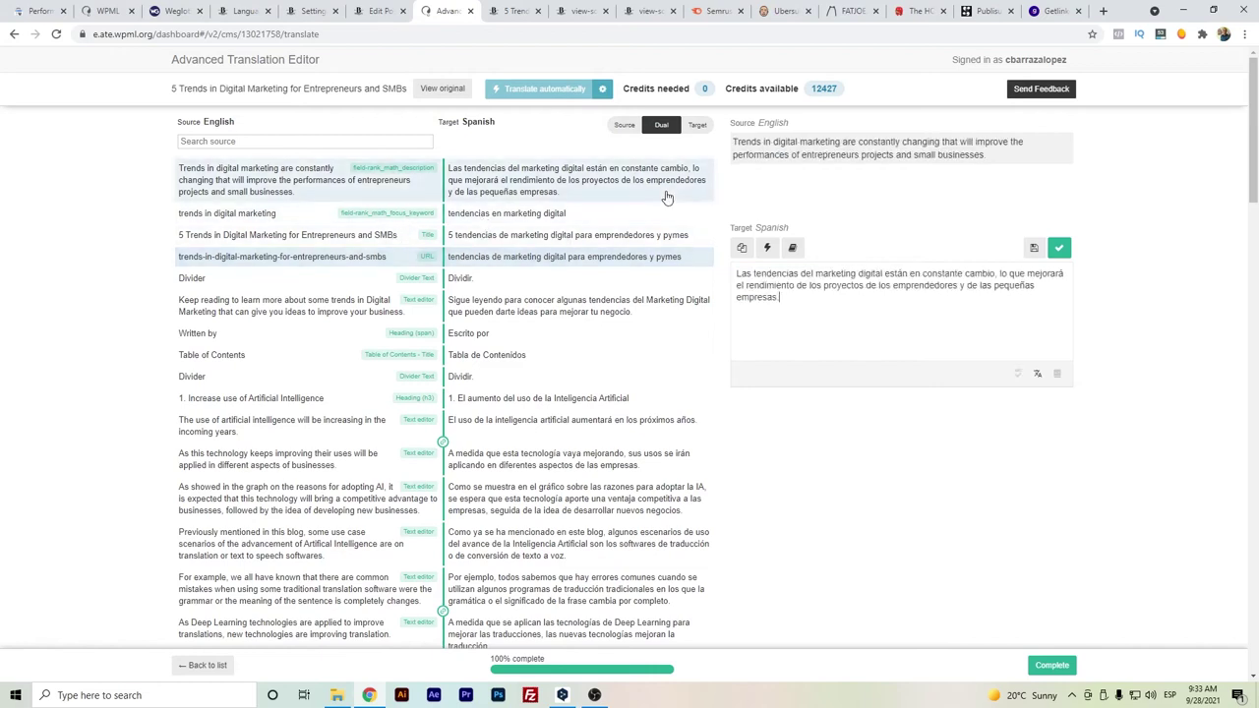
click(882, 273)
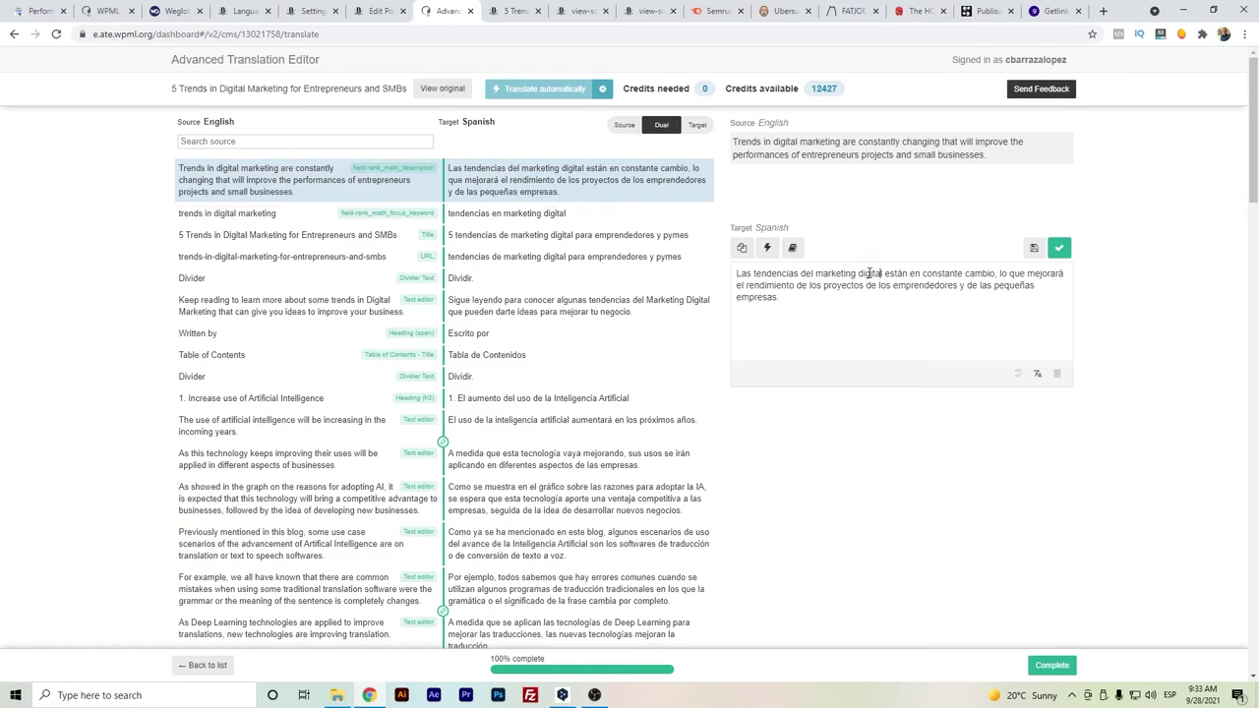
click(536, 214)
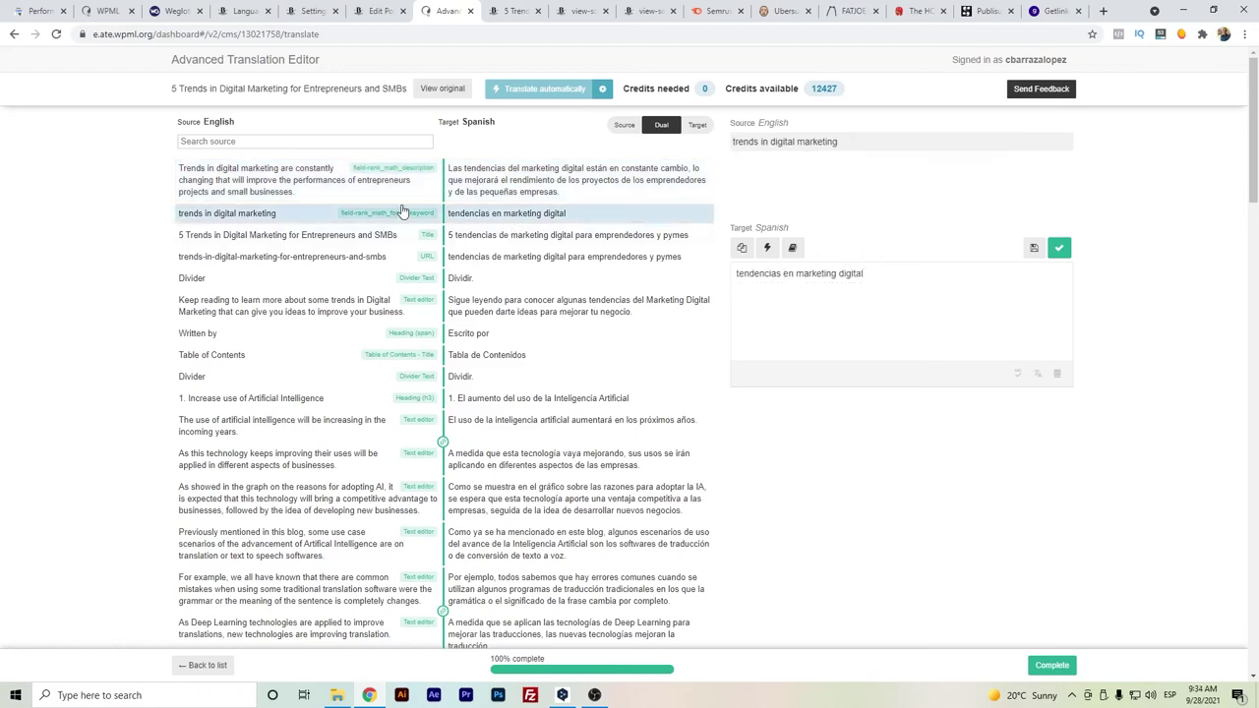
click(506, 237)
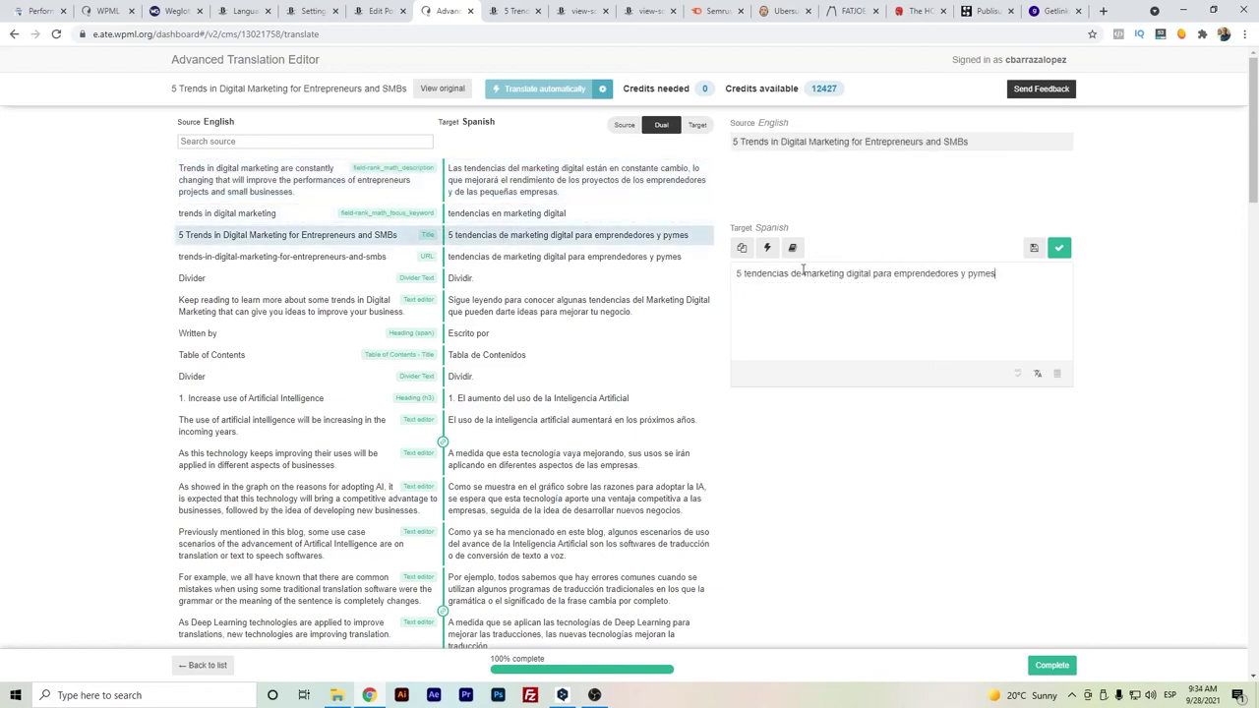
click(469, 258)
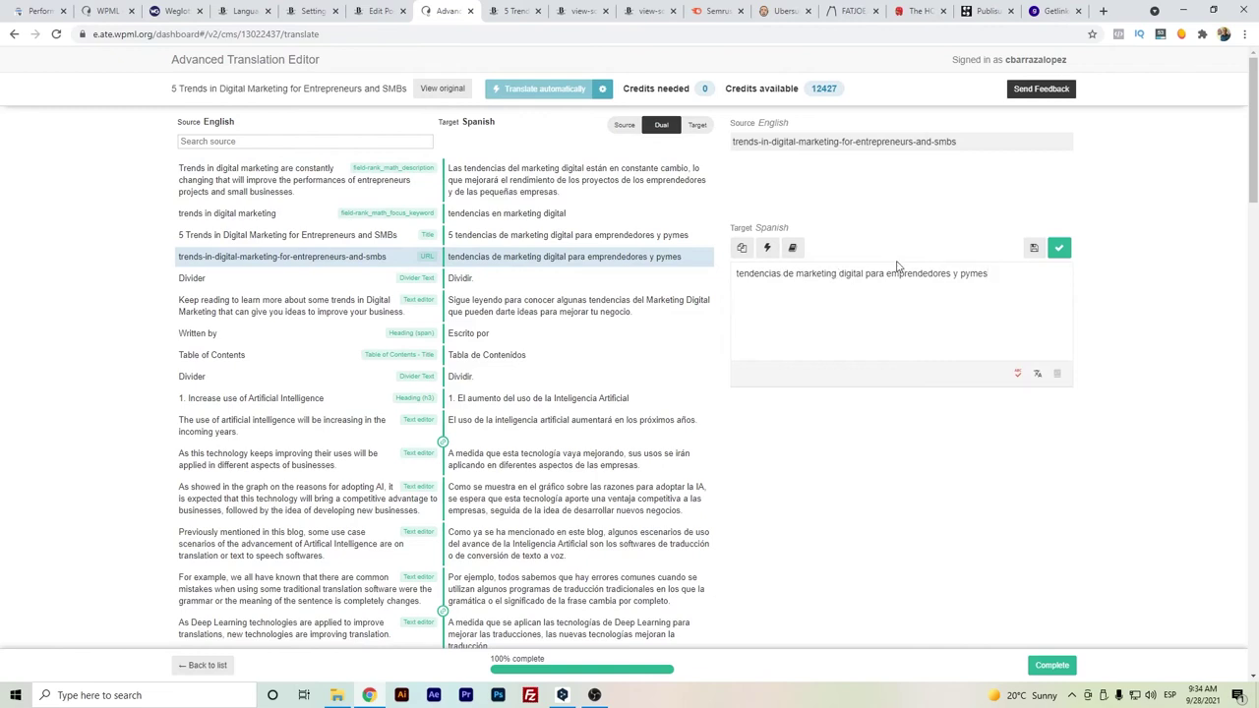
drag(865, 273, 711, 280)
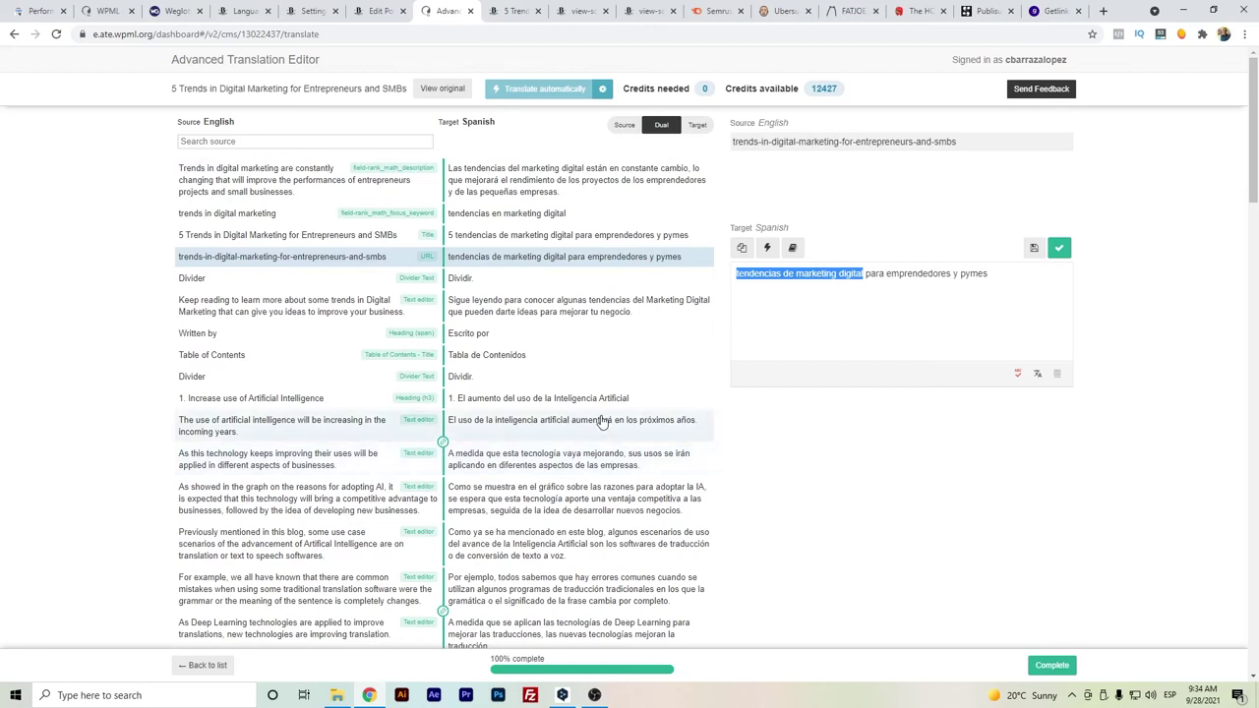
- Look through the published English article's title, table of contents and body text on the website
click(513, 11)
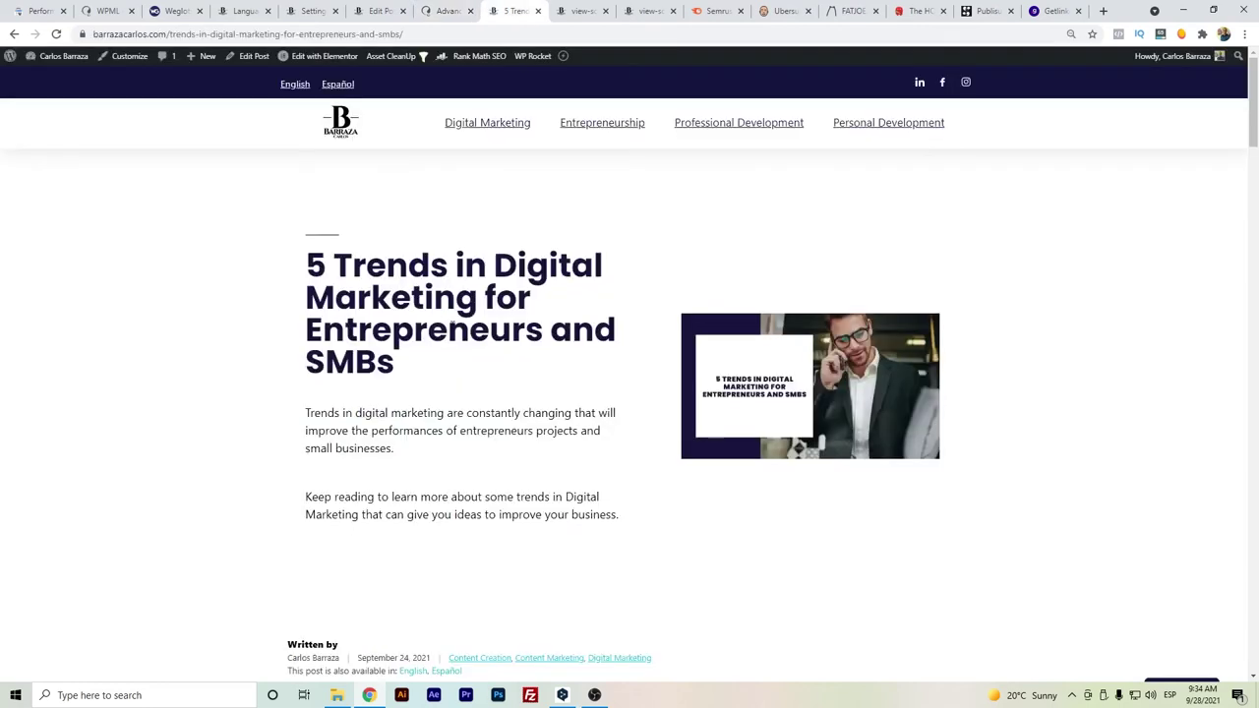
drag(306, 263, 479, 305)
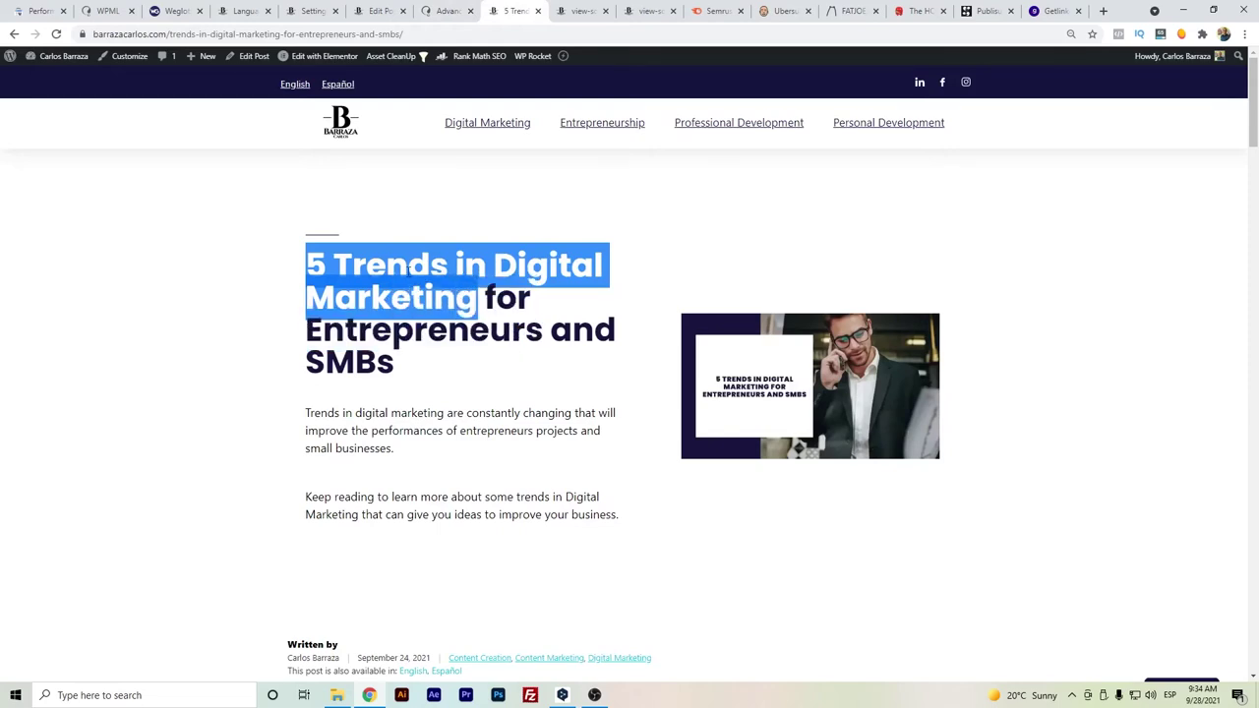
scroll(409, 267, down, 6)
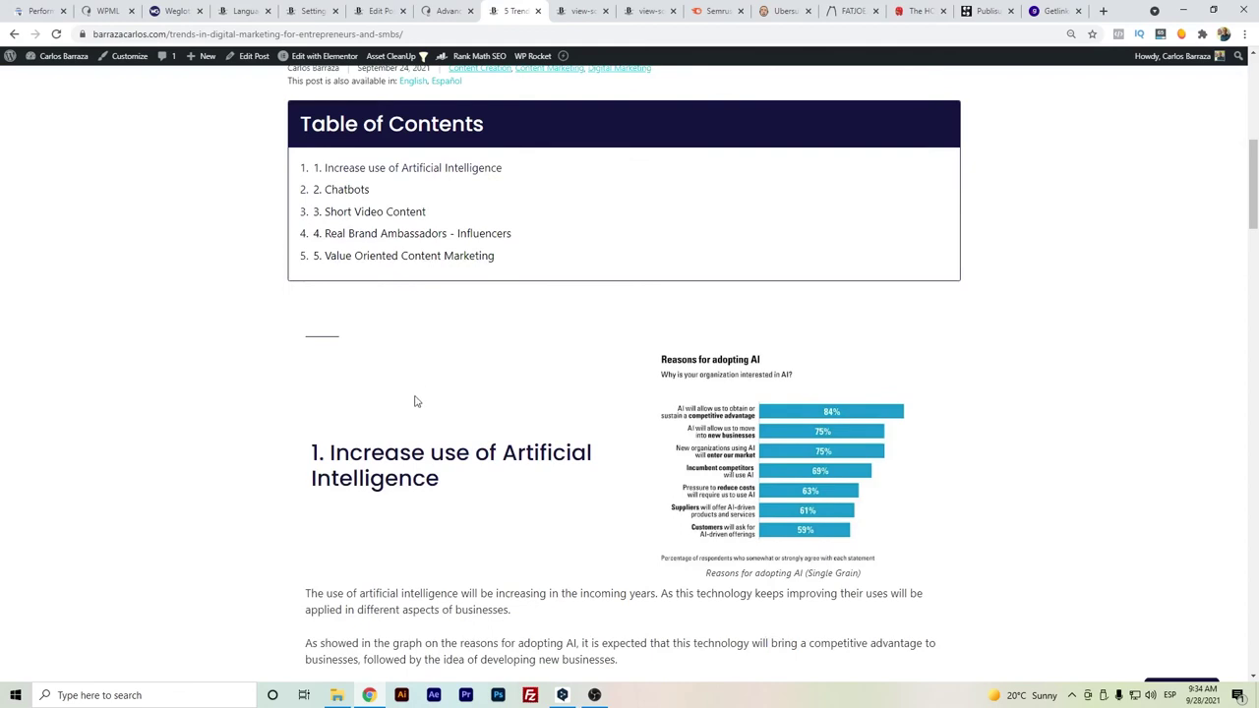
scroll(414, 403, down, 3)
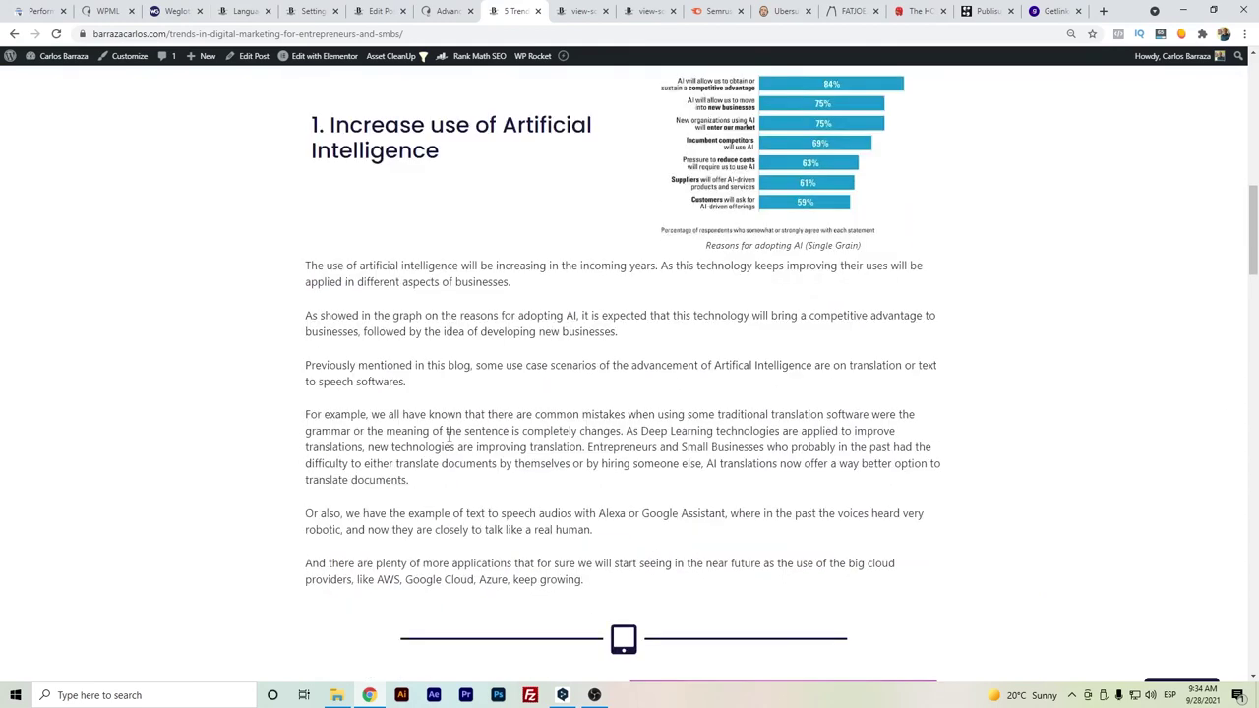
scroll(448, 434, down, 2)
scroll(520, 343, down, 2)
scroll(378, 486, up, 9)
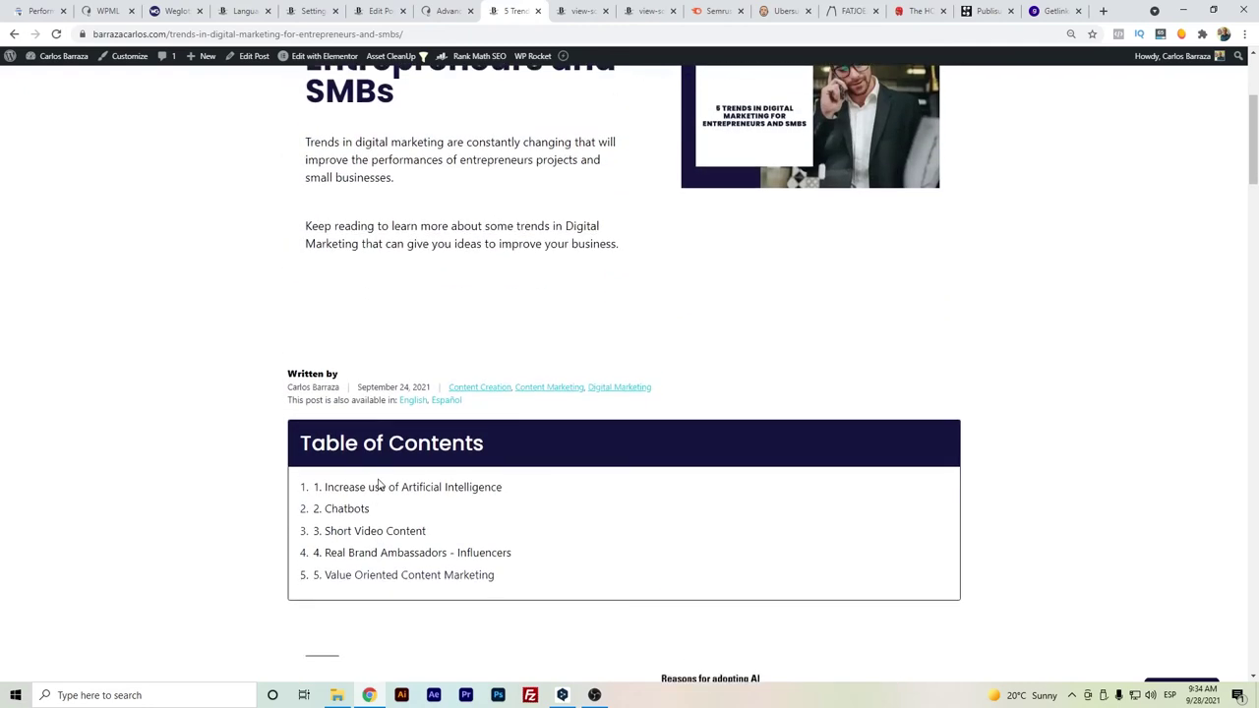
- Compare the article's English URL slug with the slug of its Spanish version, switching the page to Español
scroll(379, 484, up, 3)
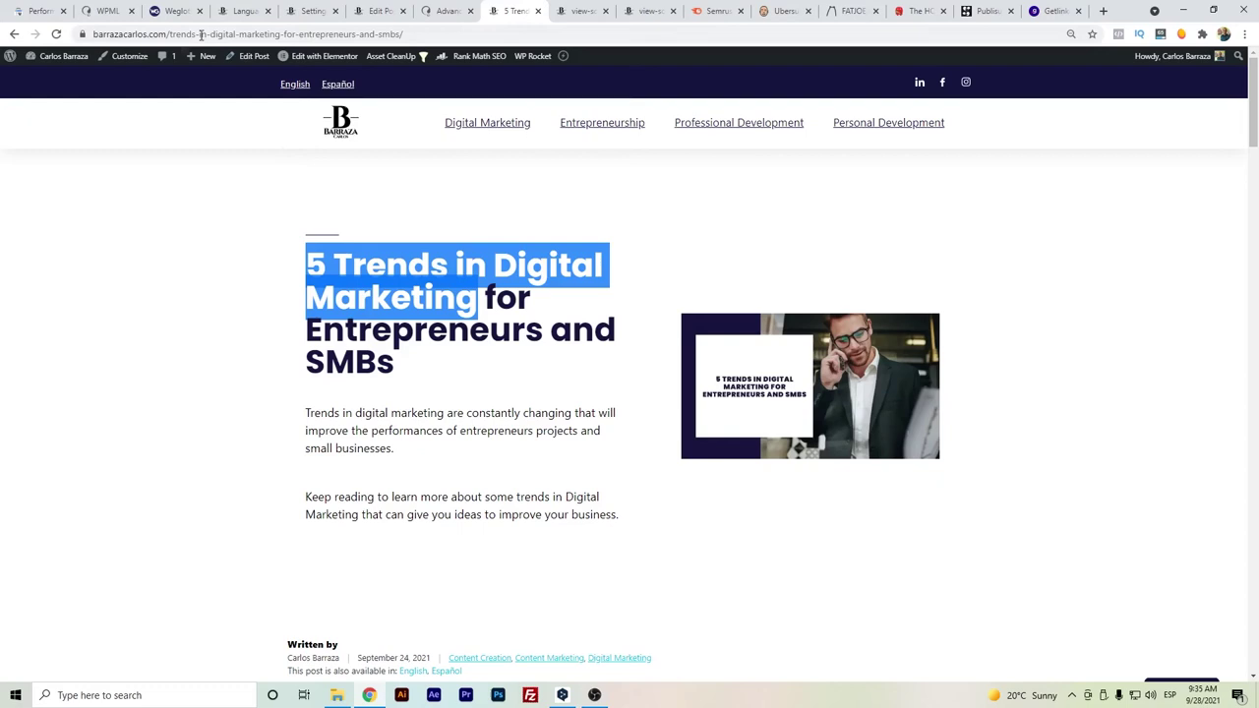
click(170, 33)
drag(170, 34, 403, 33)
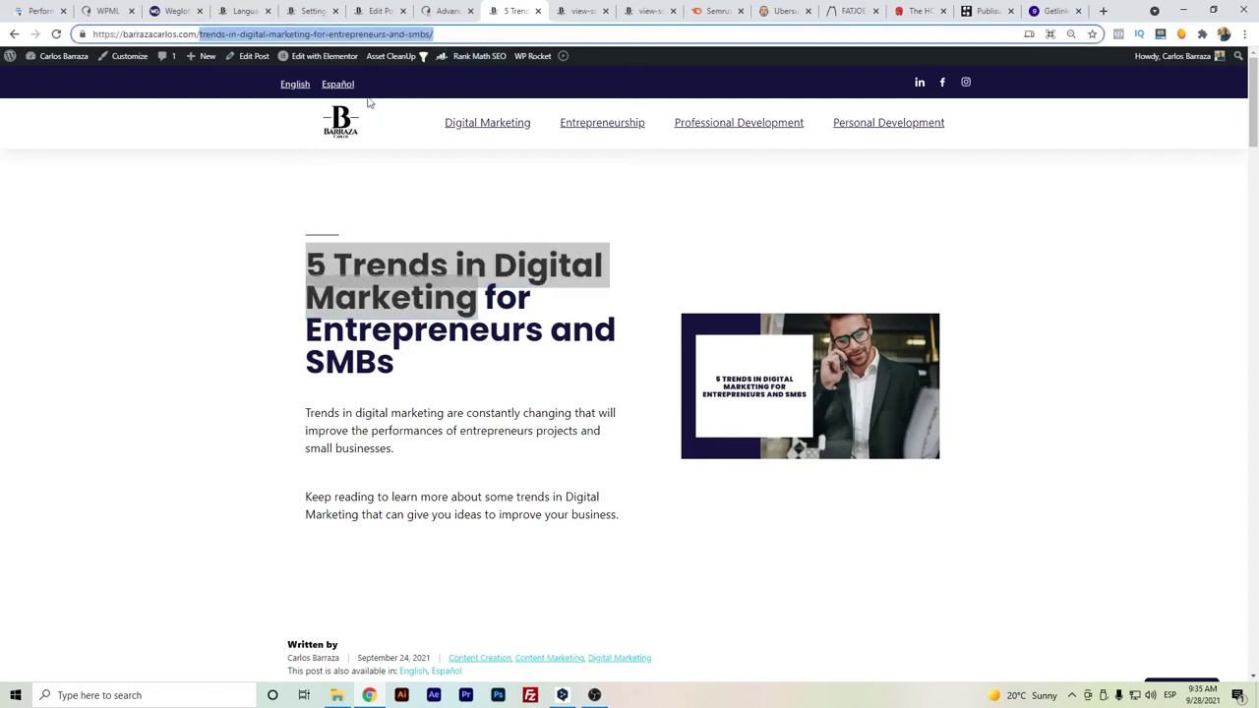
click(338, 84)
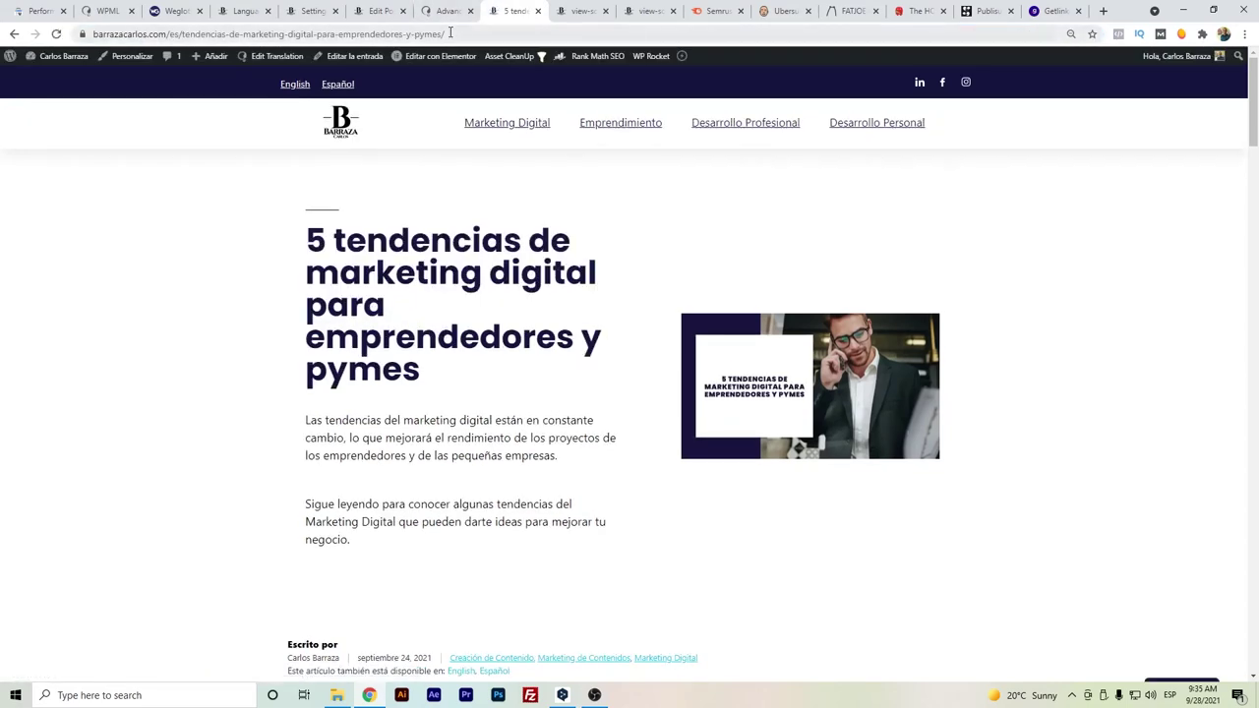
drag(445, 33, 182, 33)
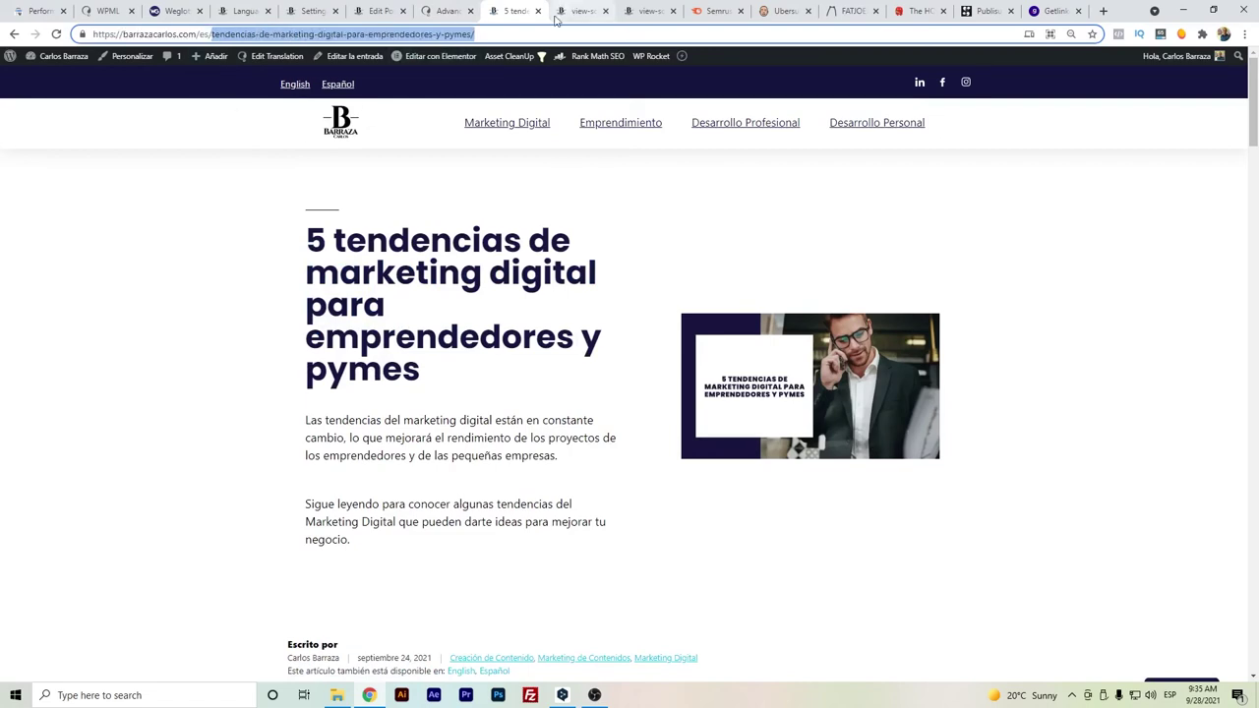
- Examine the English article's page source for the hreflang alternate links and the Open Graph title and description
right_click(181, 298)
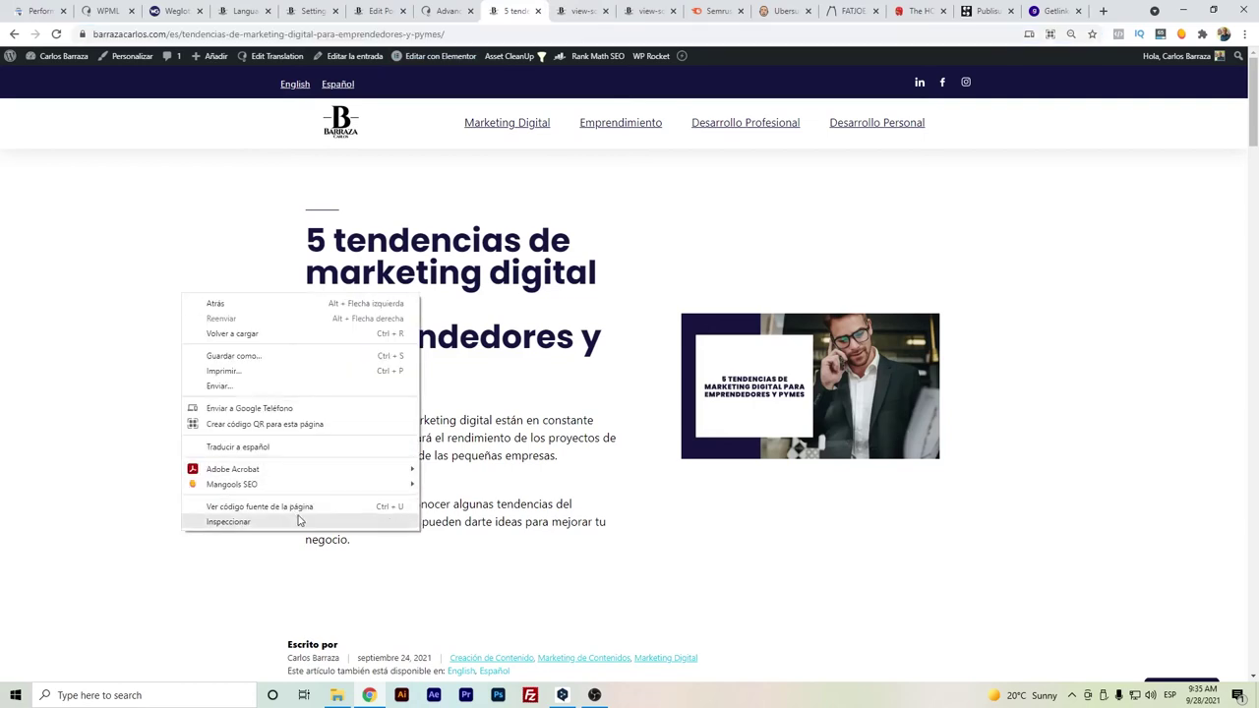
click(578, 11)
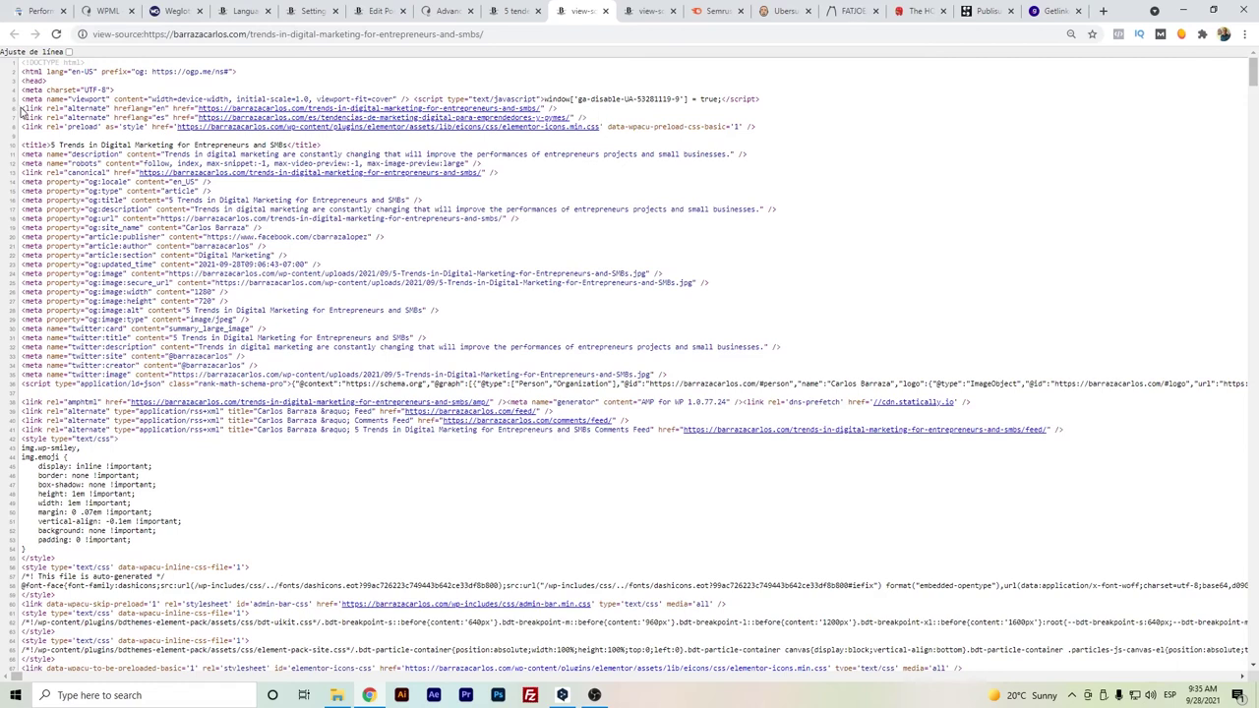
drag(21, 107, 592, 118)
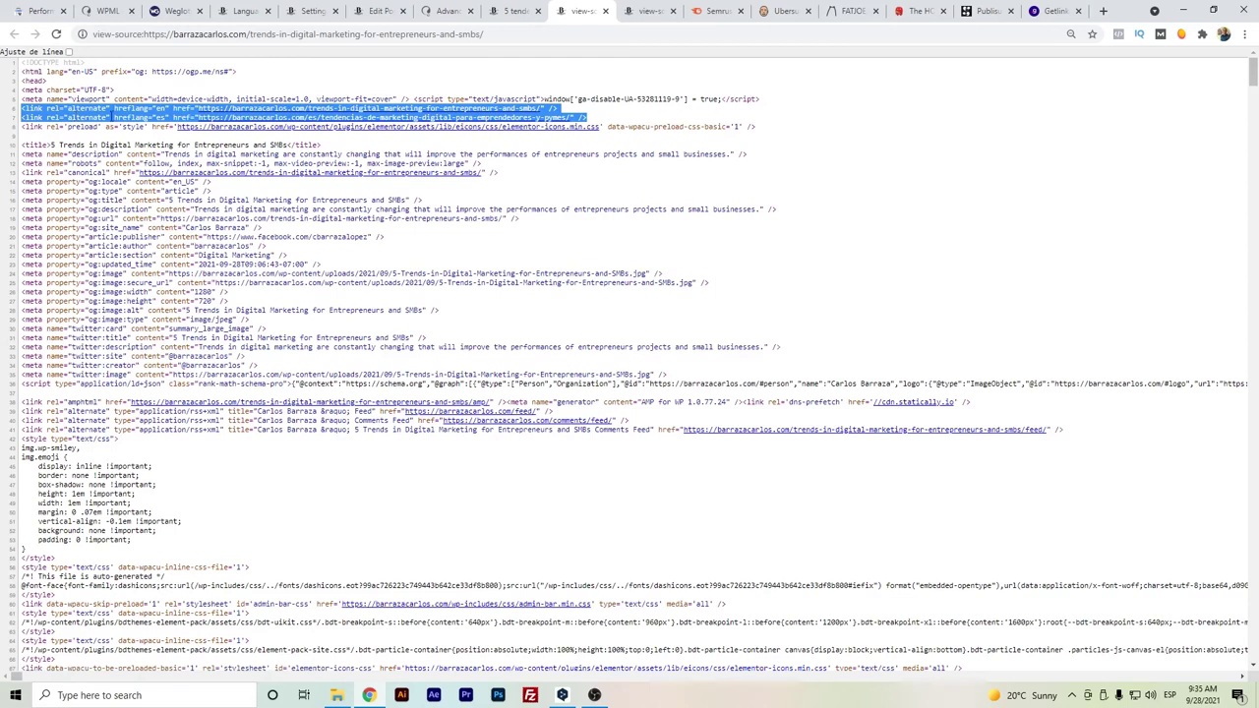
click(147, 114)
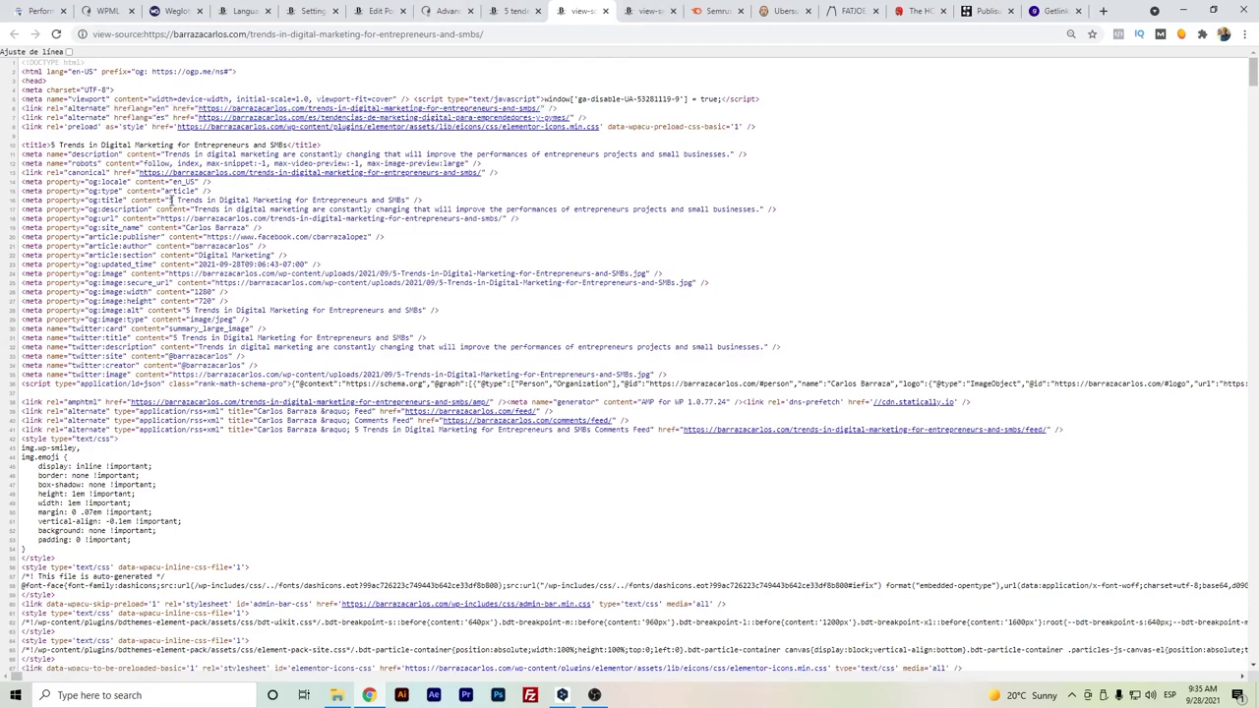
drag(308, 201, 503, 210)
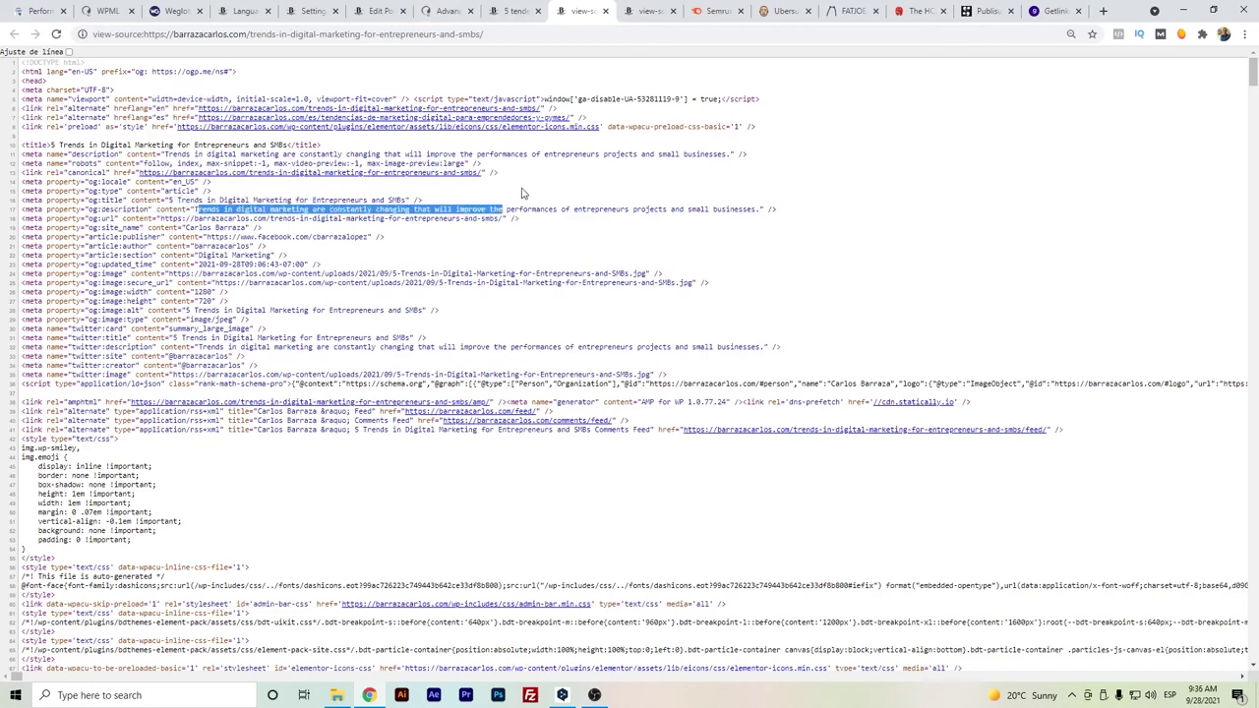
- Examine the Spanish article's page source for its hreflang links and translated Open Graph title and description
click(656, 7)
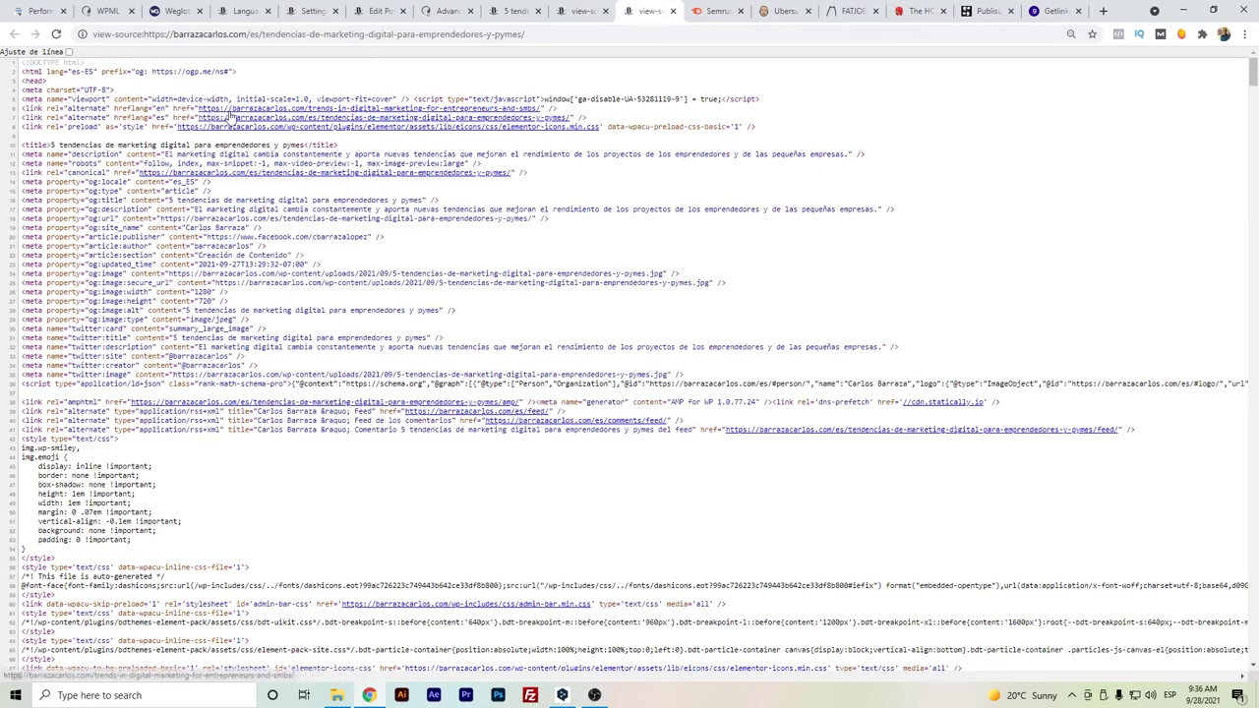
drag(174, 201, 328, 209)
click(418, 201)
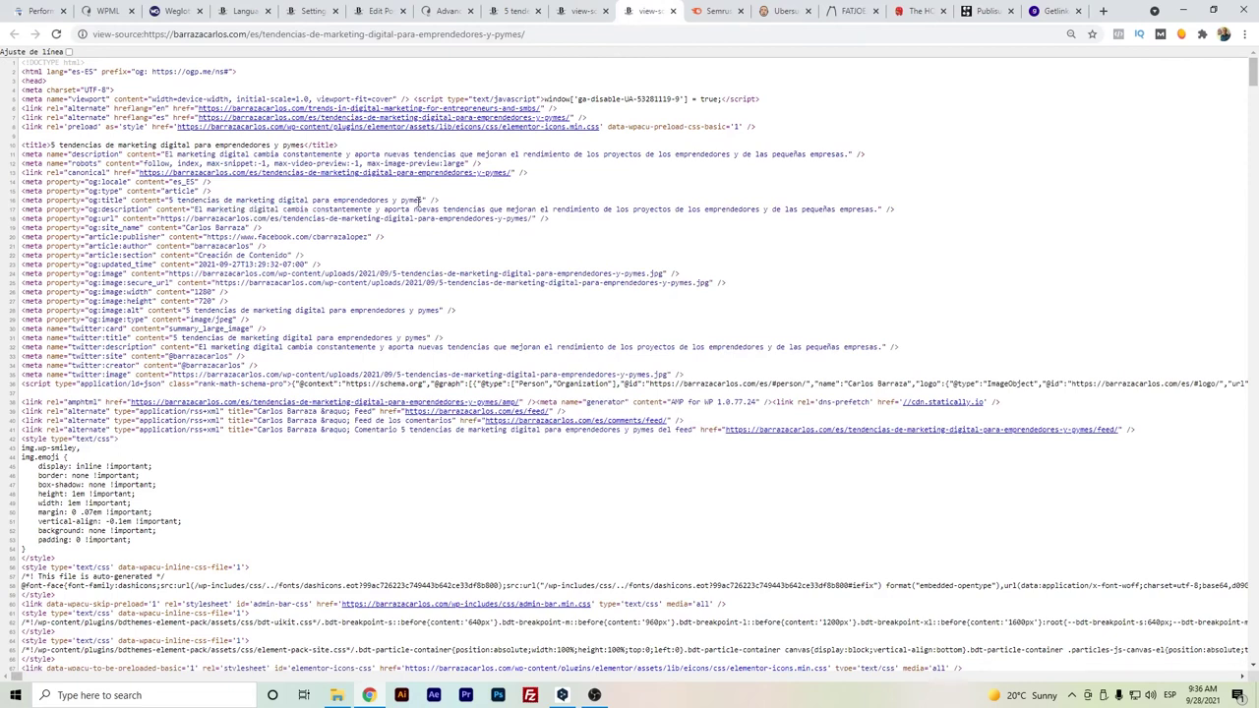
- Open the Rank Math sitemap settings in the WordPress dashboard to read the note on WPML and hreflang
click(240, 11)
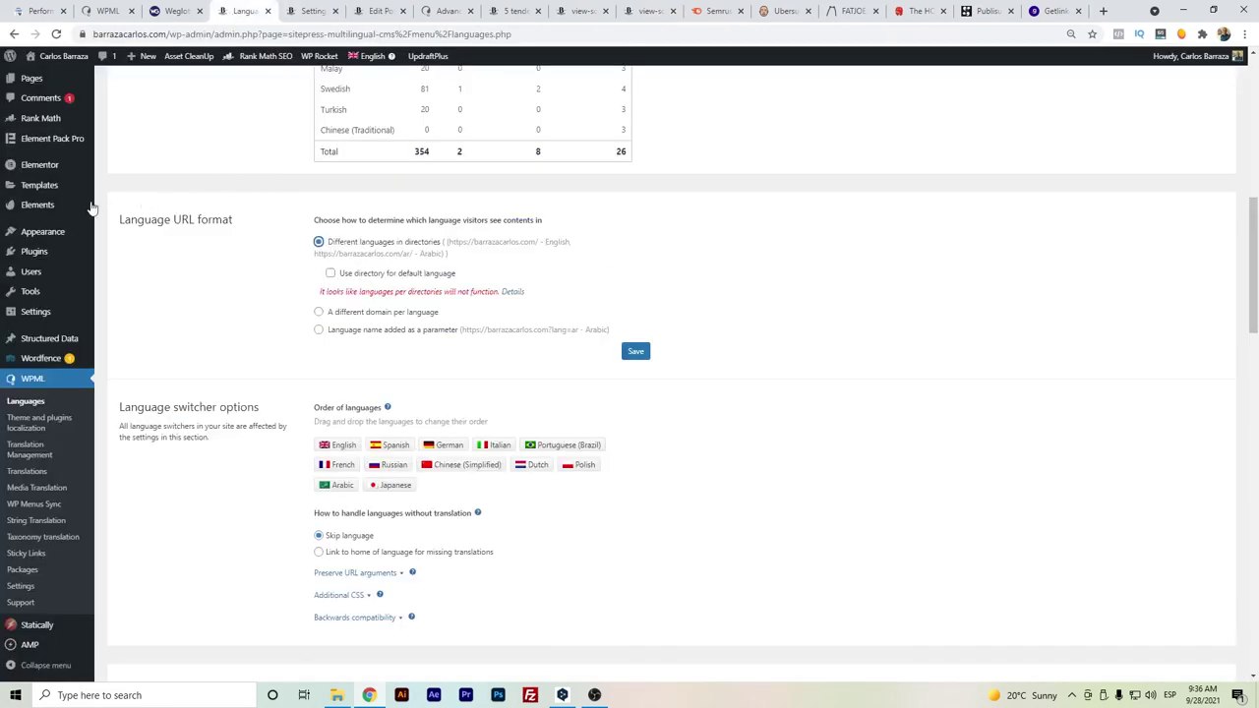
mouse_move(79, 120)
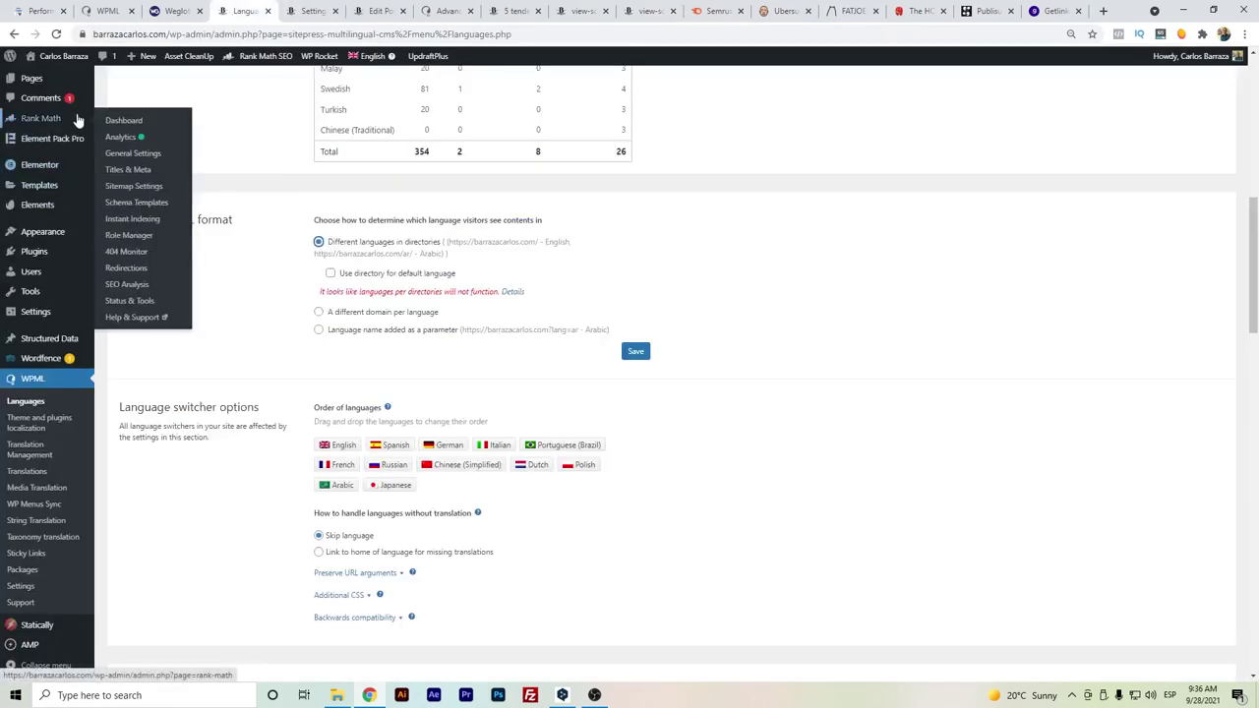
click(139, 188)
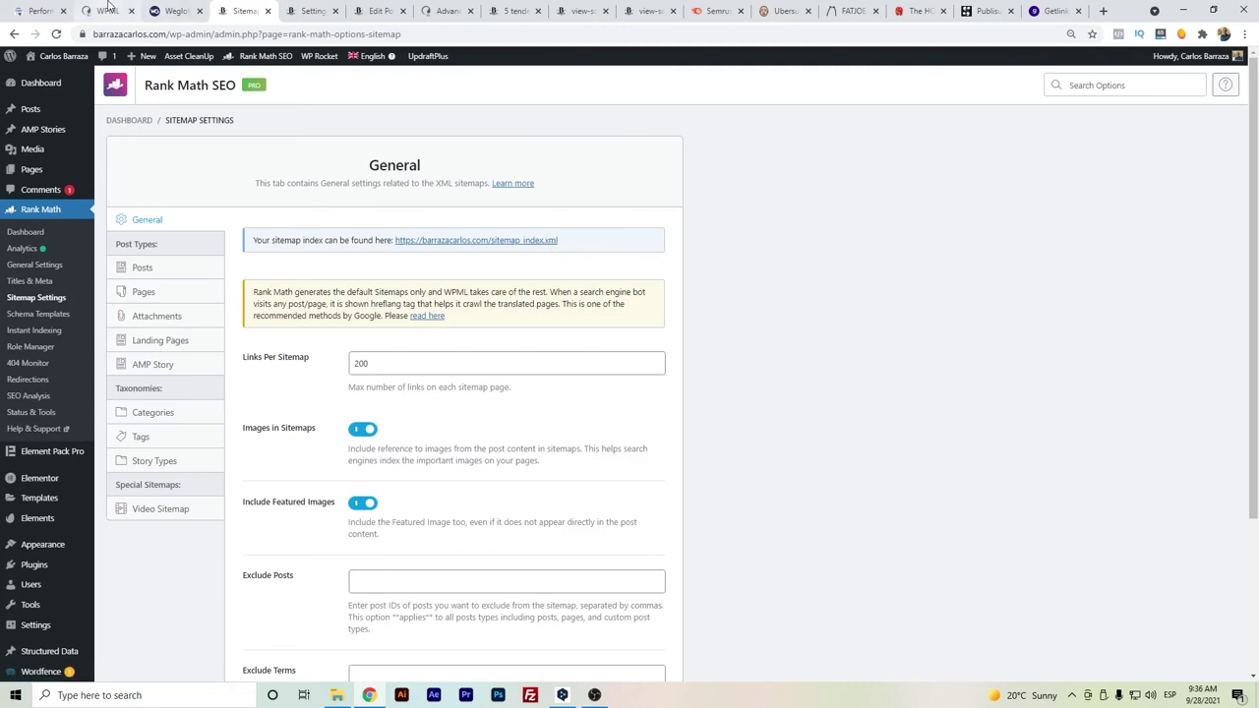
- Switch to Google Search Console and check the clicks and impressions by country in the Performance report
click(40, 11)
scroll(385, 560, down, 2)
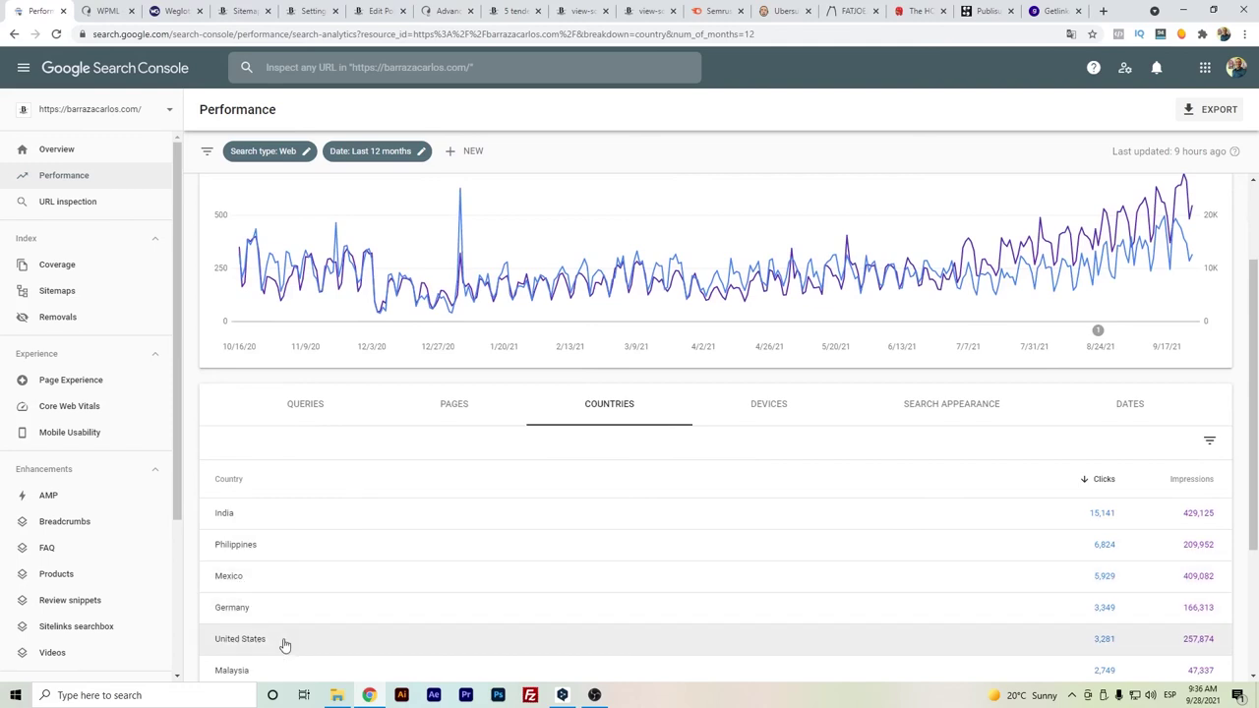
- View the Semrush home page and browse Ubersuggest's language and country options, leaving English / United States selected
click(705, 5)
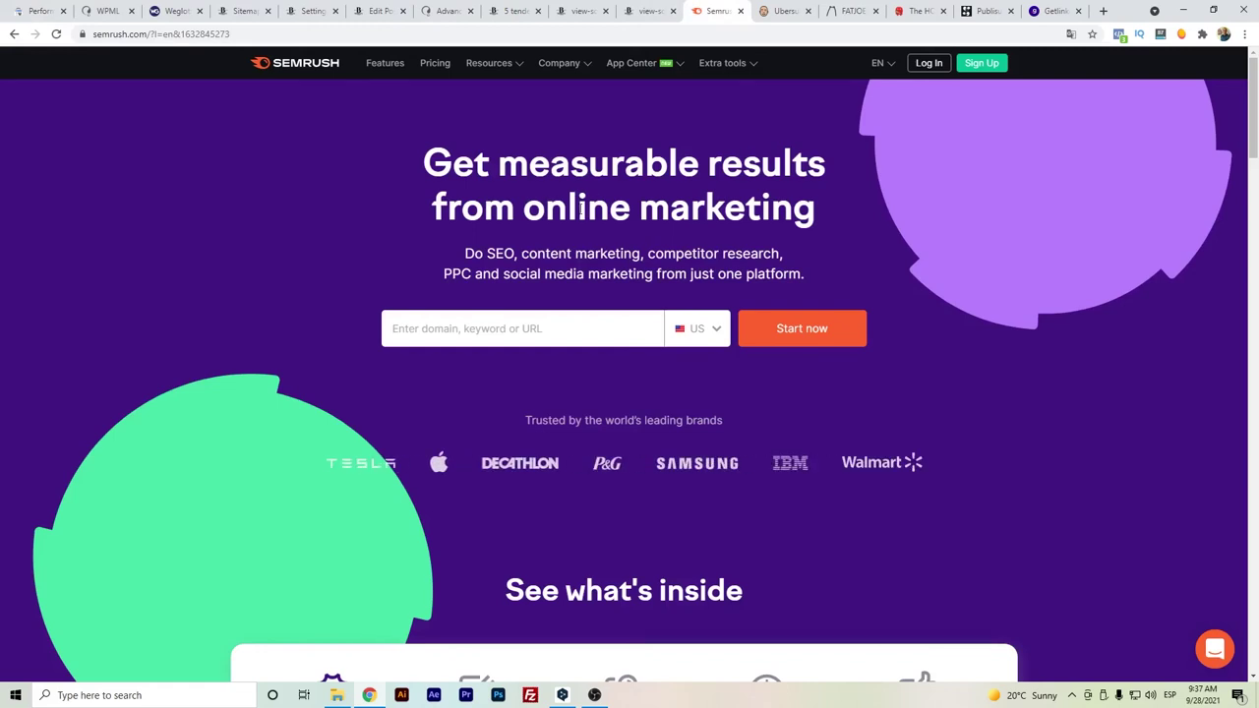
click(785, 11)
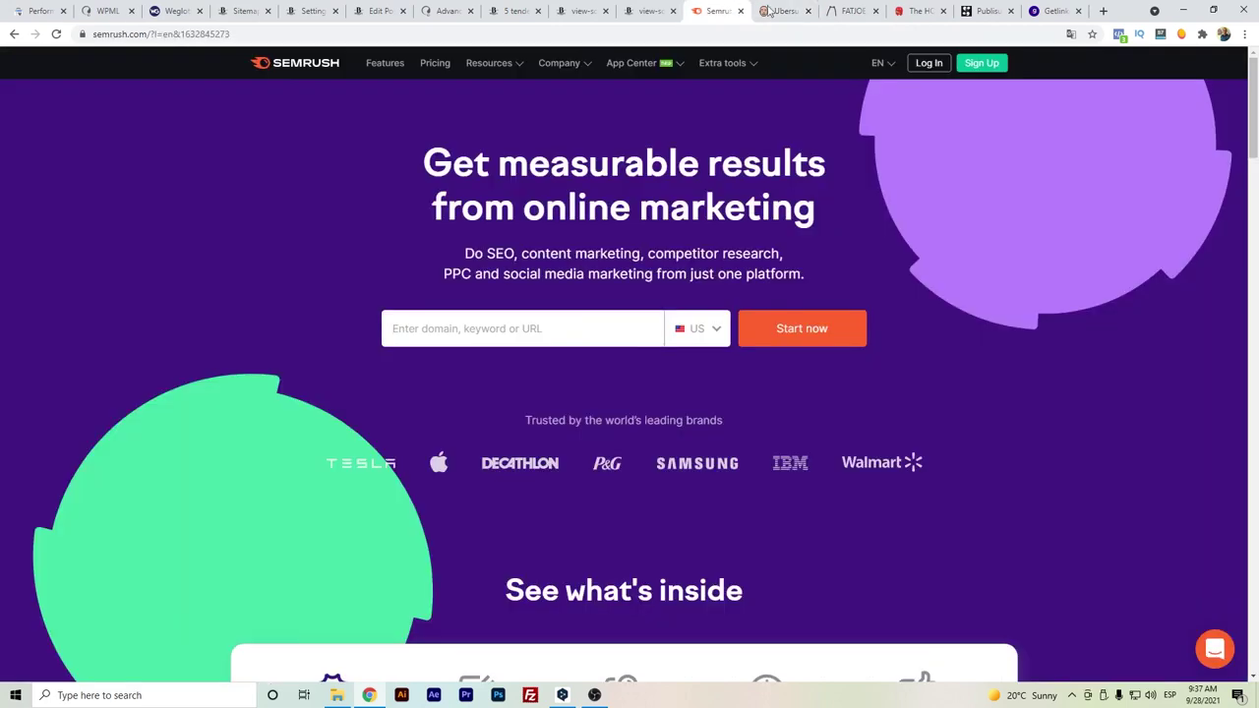
click(723, 11)
click(785, 10)
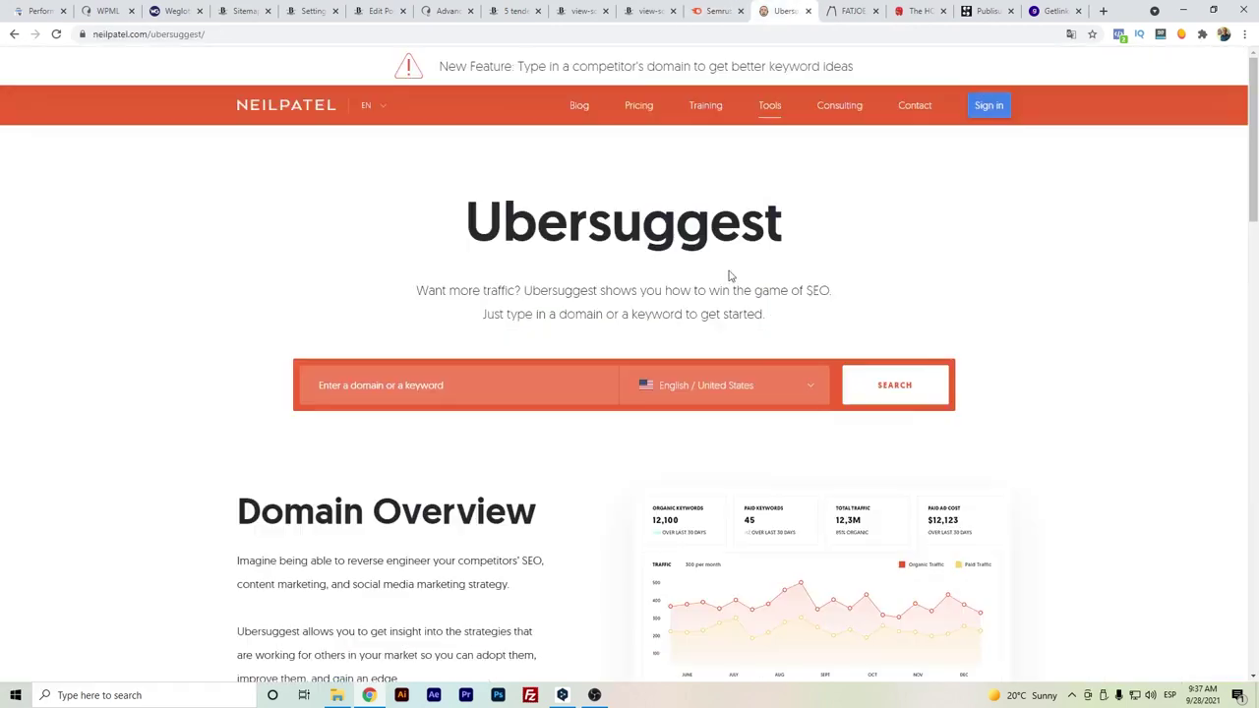
click(706, 384)
scroll(742, 447, down, 3)
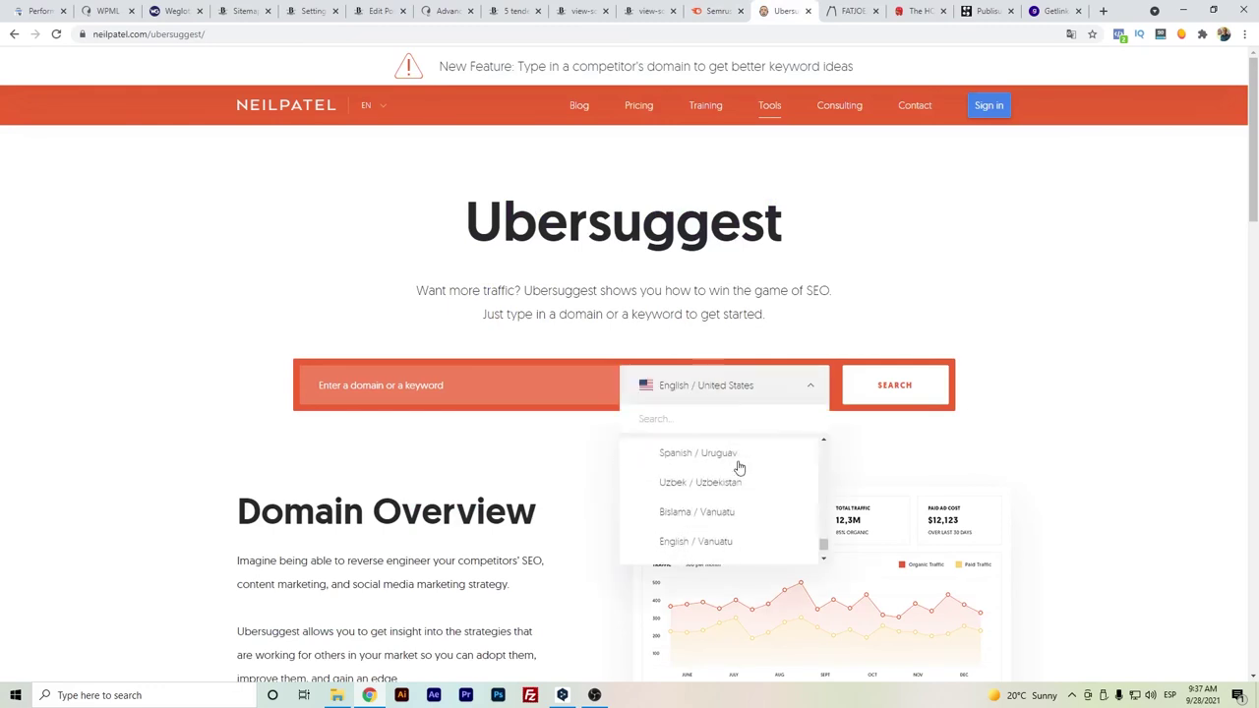
scroll(772, 490, down, 2)
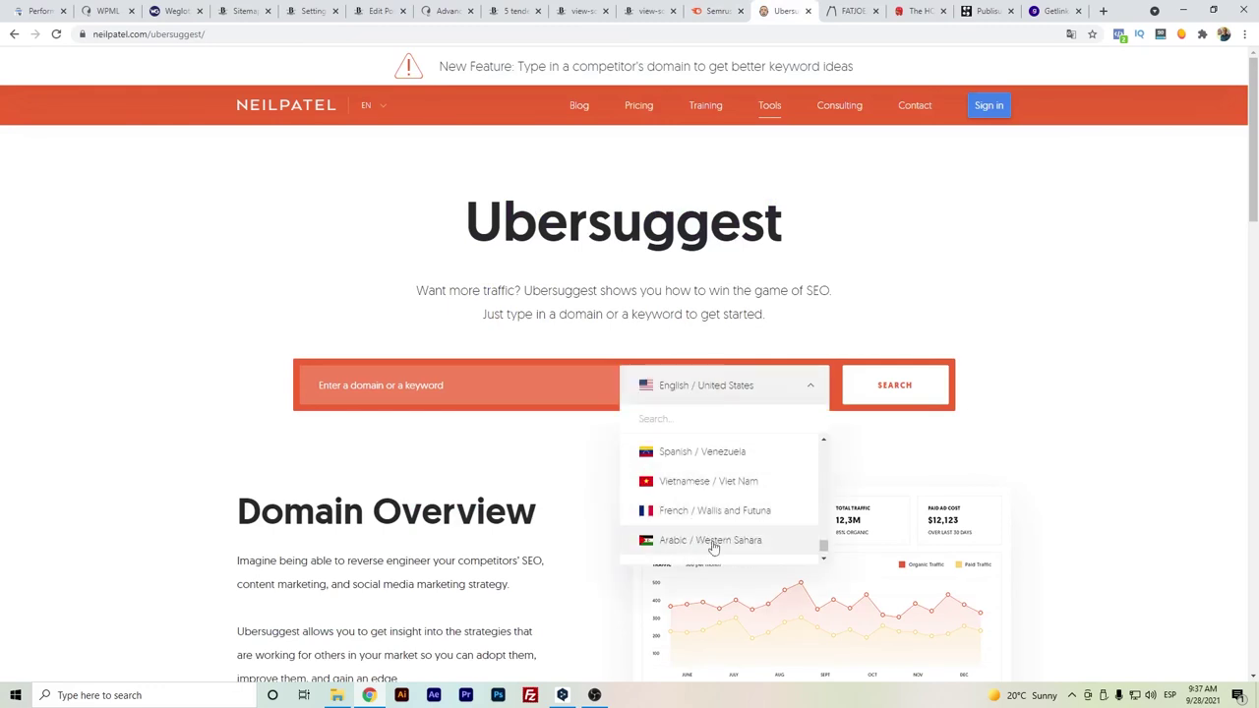
click(888, 275)
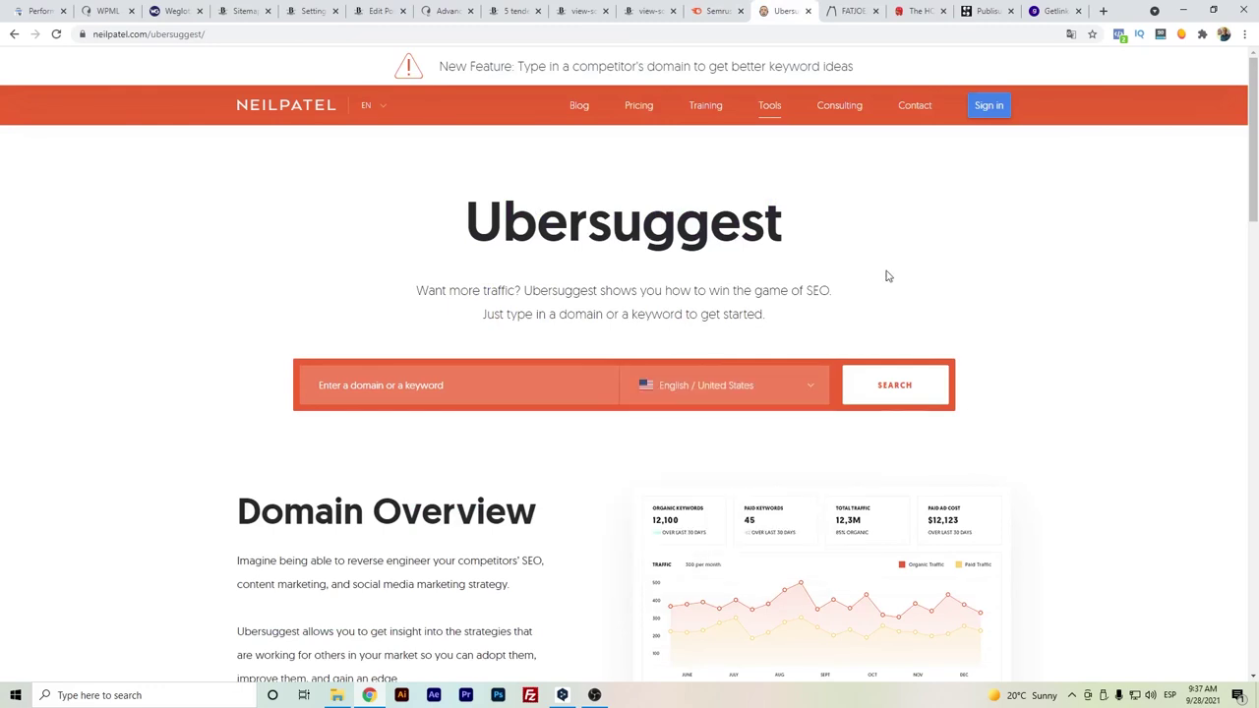
- View the home pages of the link-building services FATJOE, The HOTH, Publisuites and Getlinko
click(856, 9)
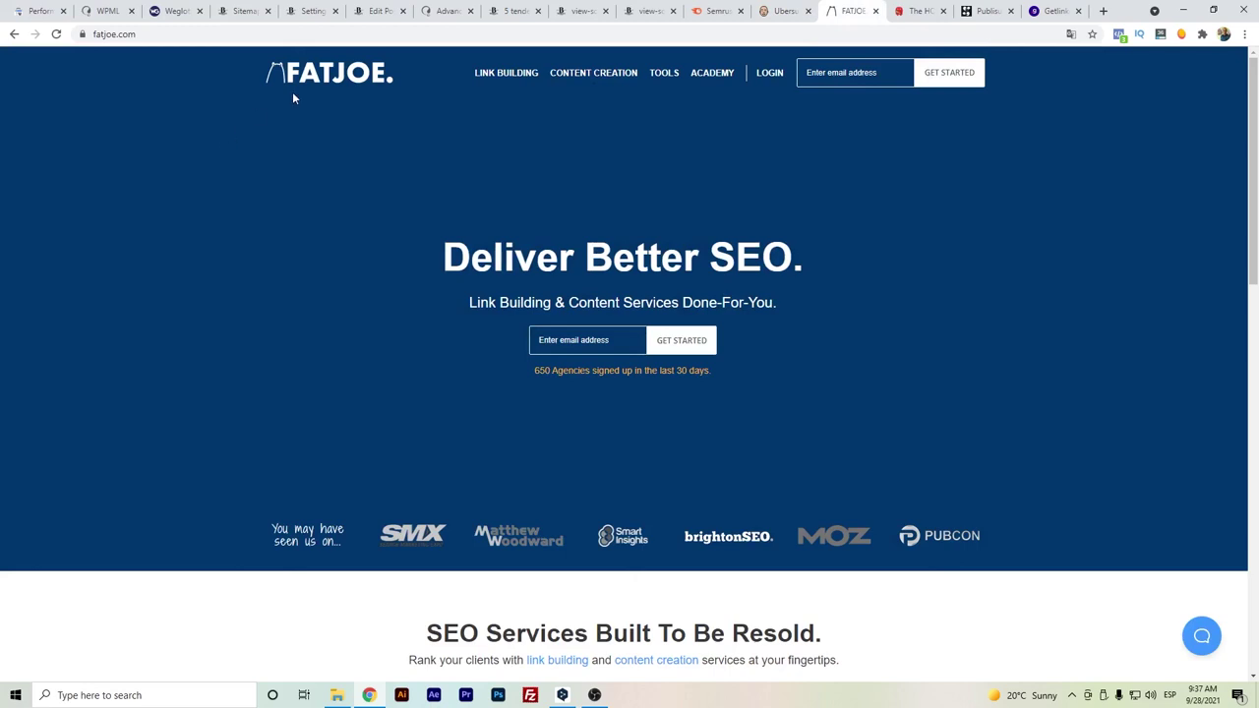
click(915, 11)
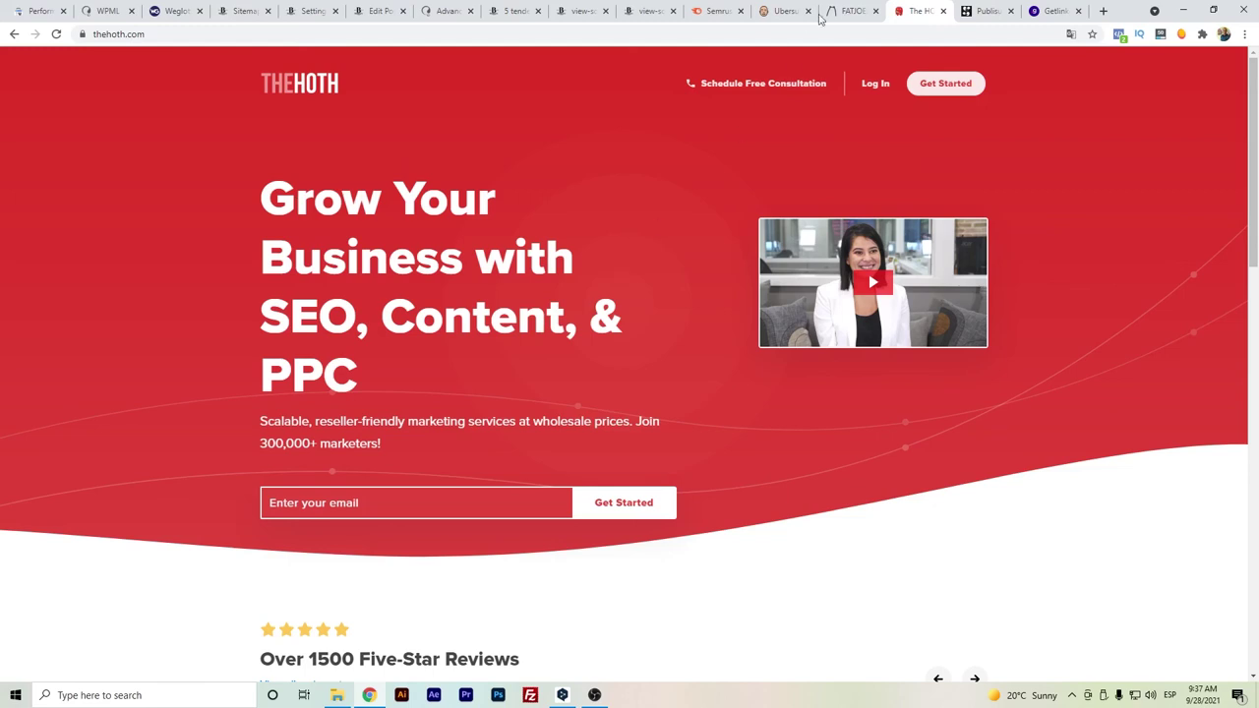
click(989, 11)
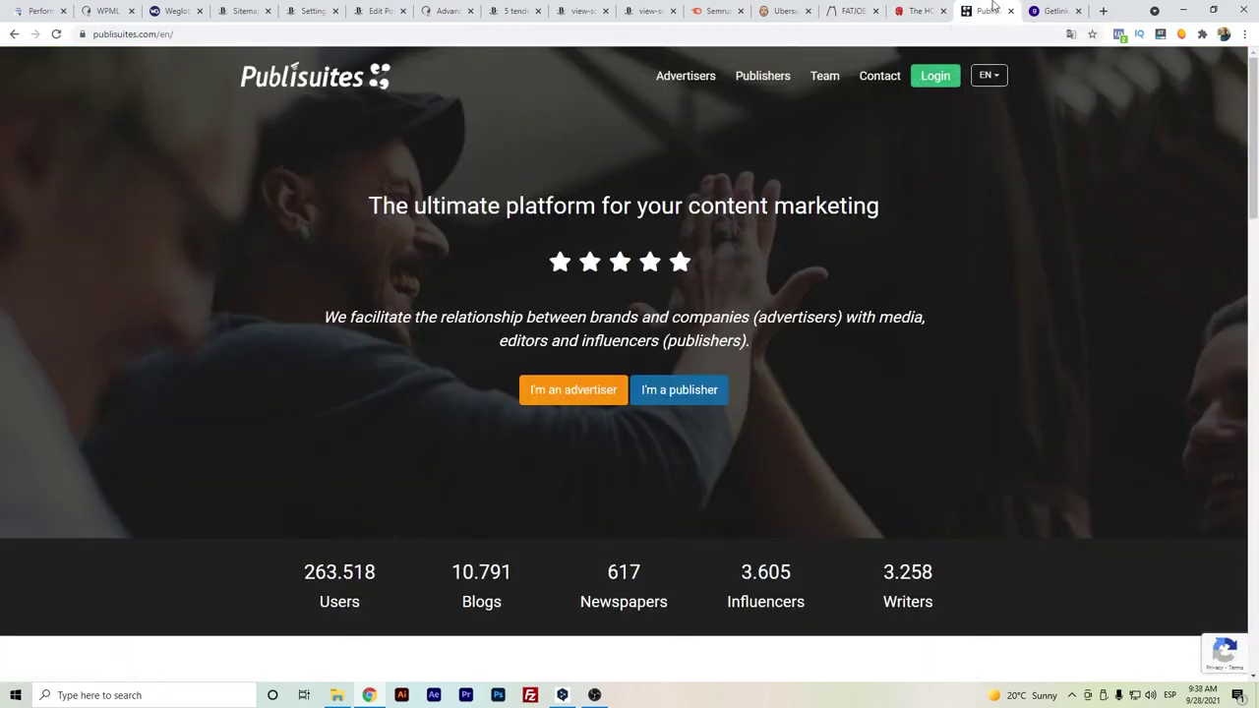
click(1041, 11)
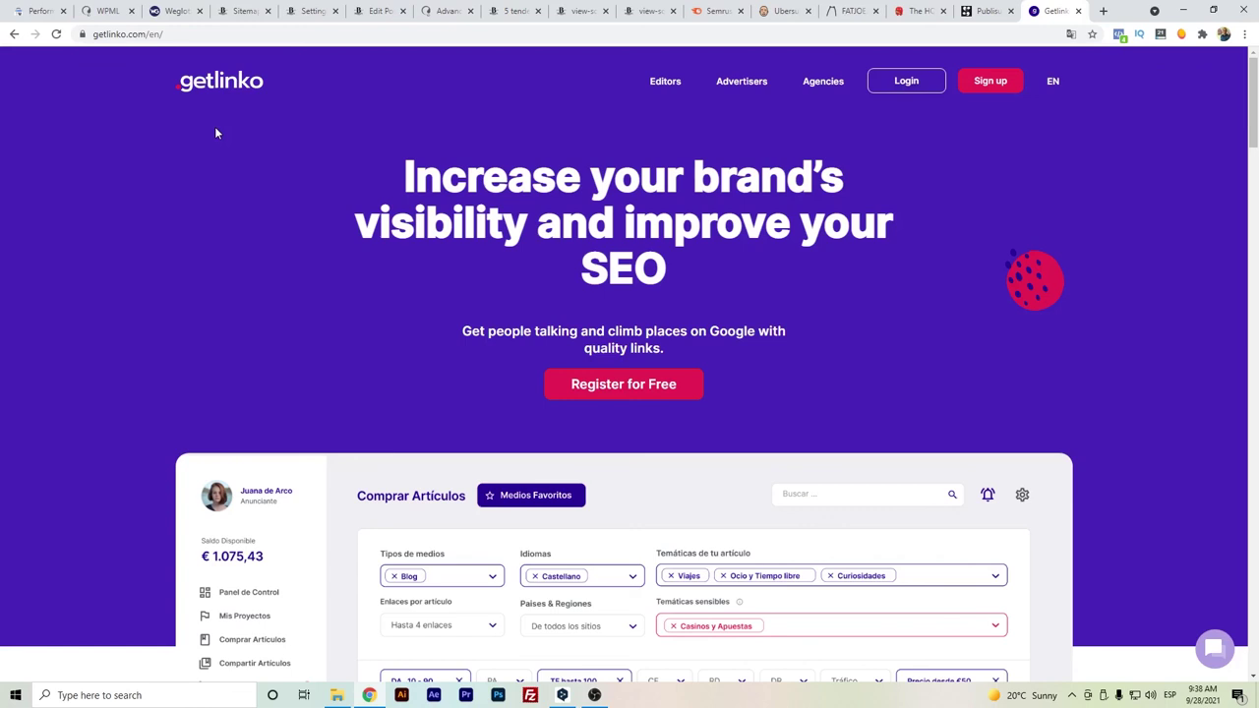
- Return to Google Search Console and view the 12-month clicks and impressions chart
click(46, 8)
scroll(359, 326, up, 1)
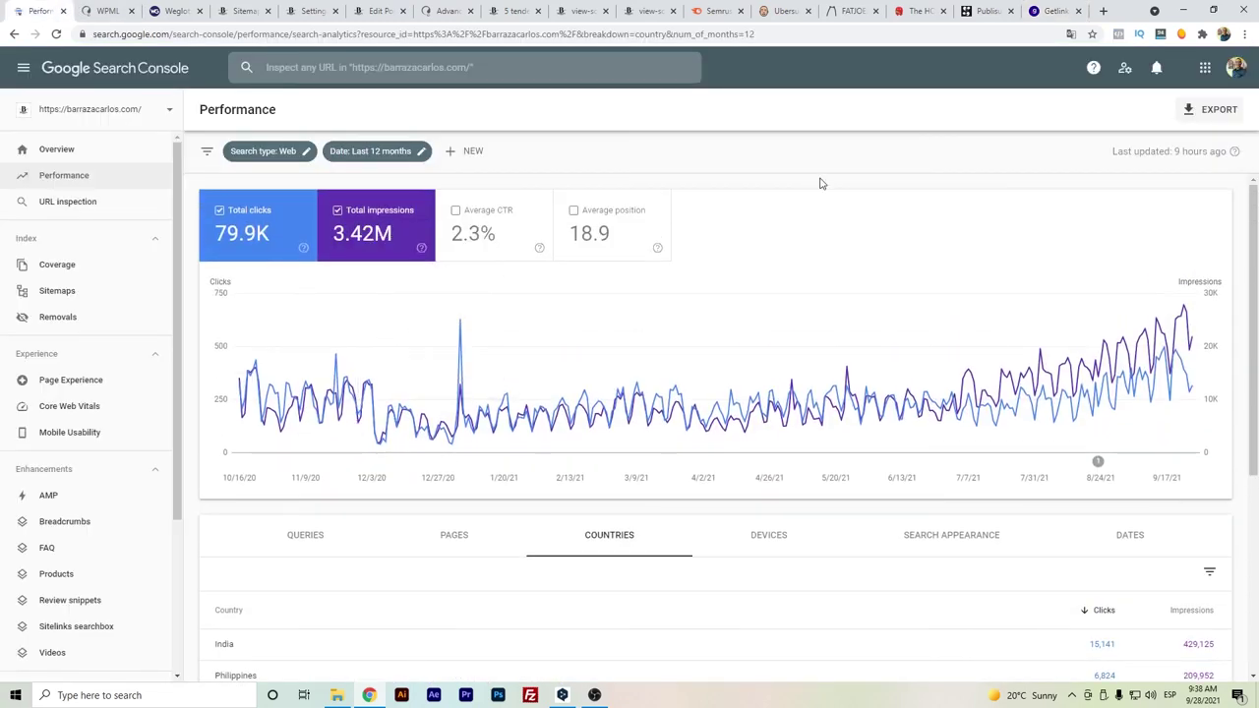